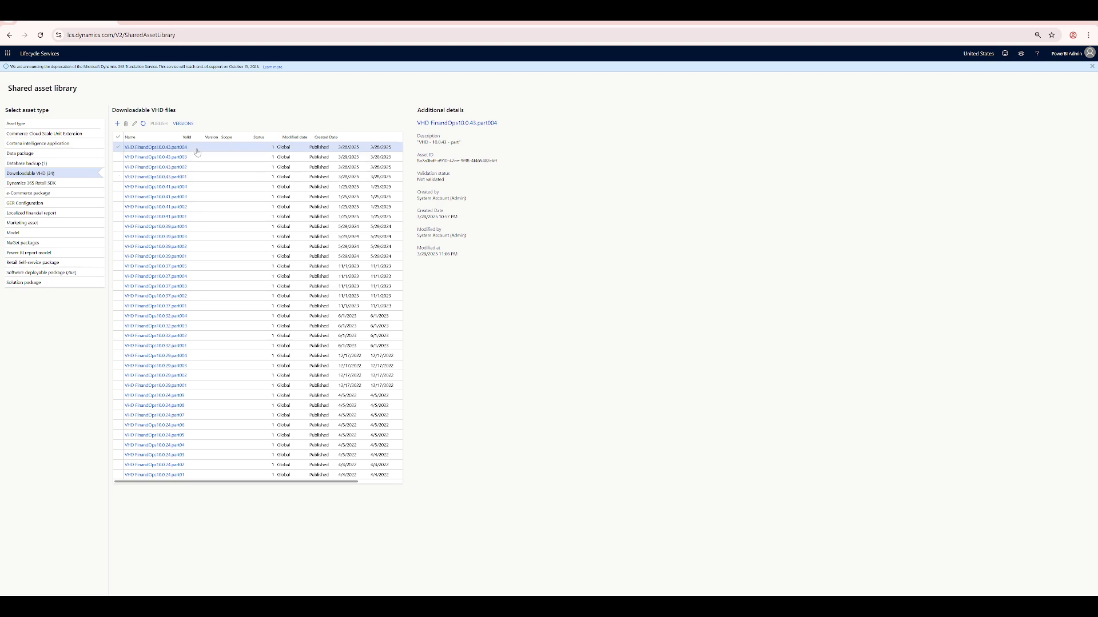
Tick the FinandOps 10.0.43 VHD parts 001–004, then switch to their download folder in File Explorer.
left_click(118, 149)
left_click(118, 157)
left_click(119, 167)
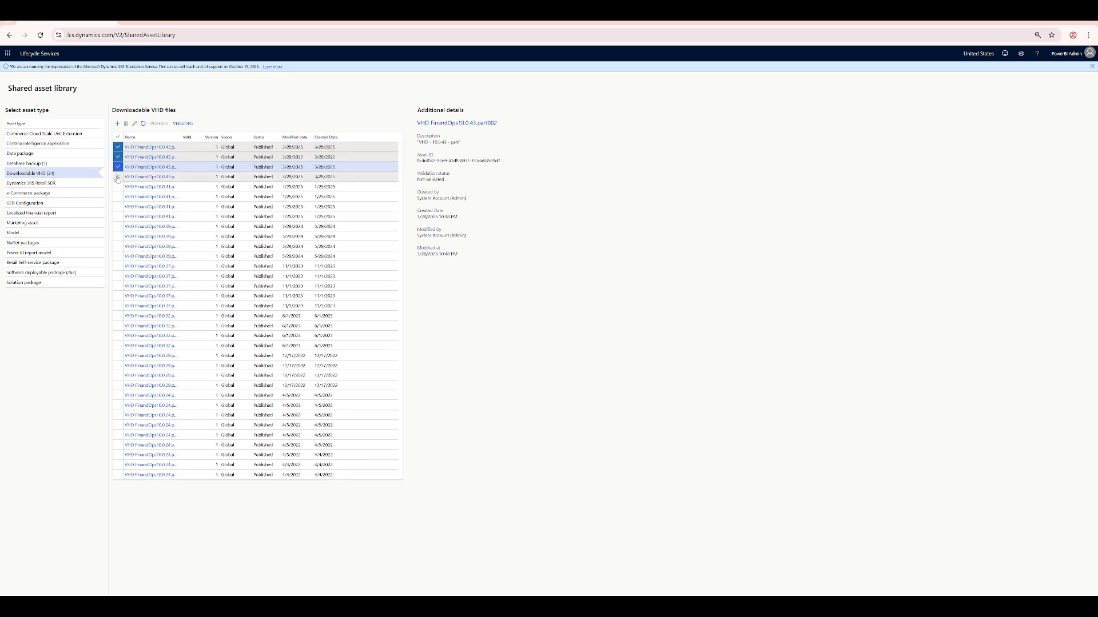
left_click(118, 177)
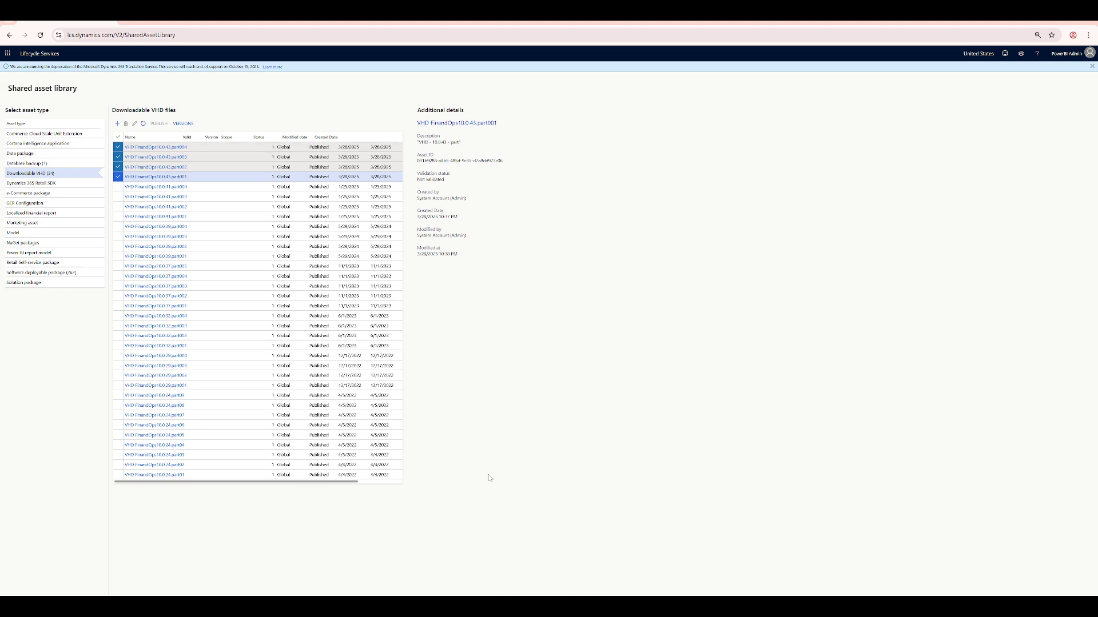
left_click(537, 557)
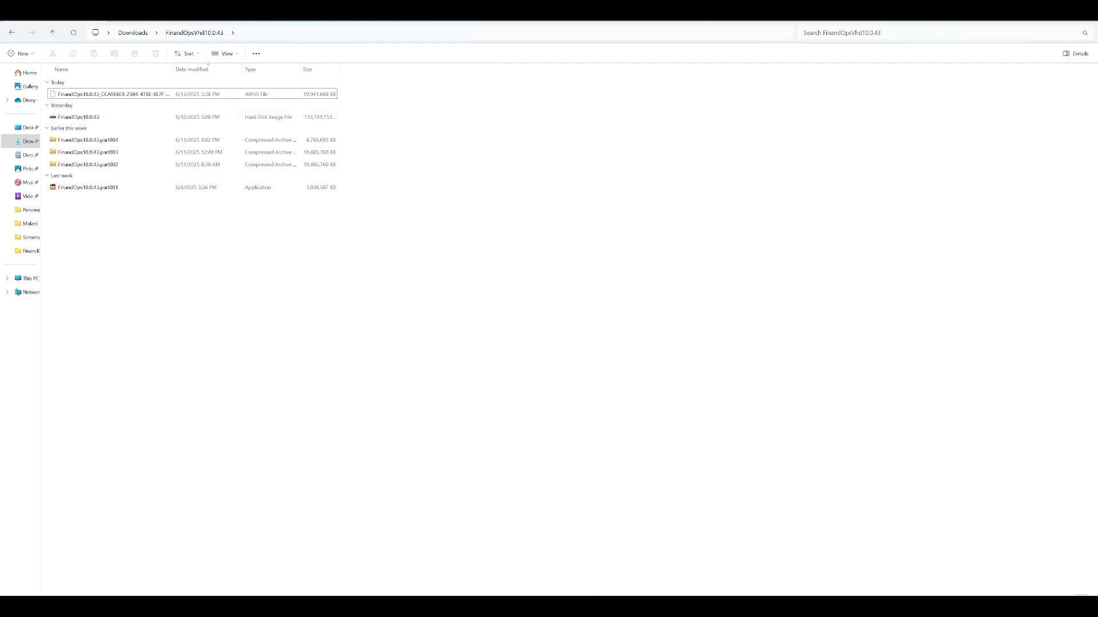
Bring Hyper-V Manager forward from its taskbar preview over the FinandOpsVhd10.0.43 folder.
mouse_move(672, 606)
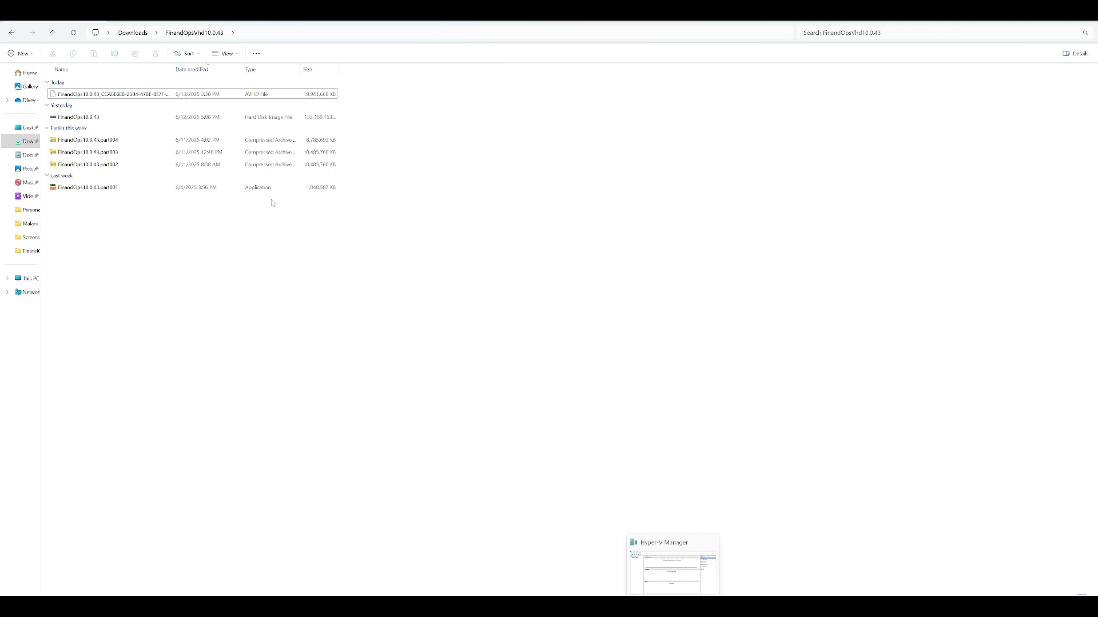
mouse_move(111, 119)
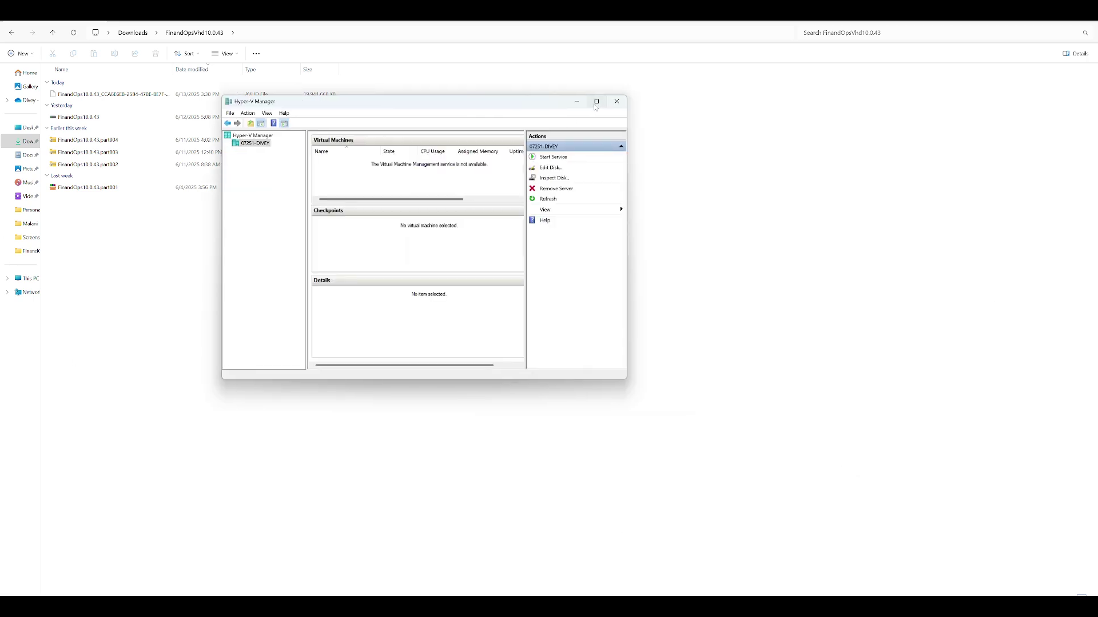
Maximize Hyper-V Manager and start the Virtual Machine Management service from the Actions pane.
left_click(595, 105)
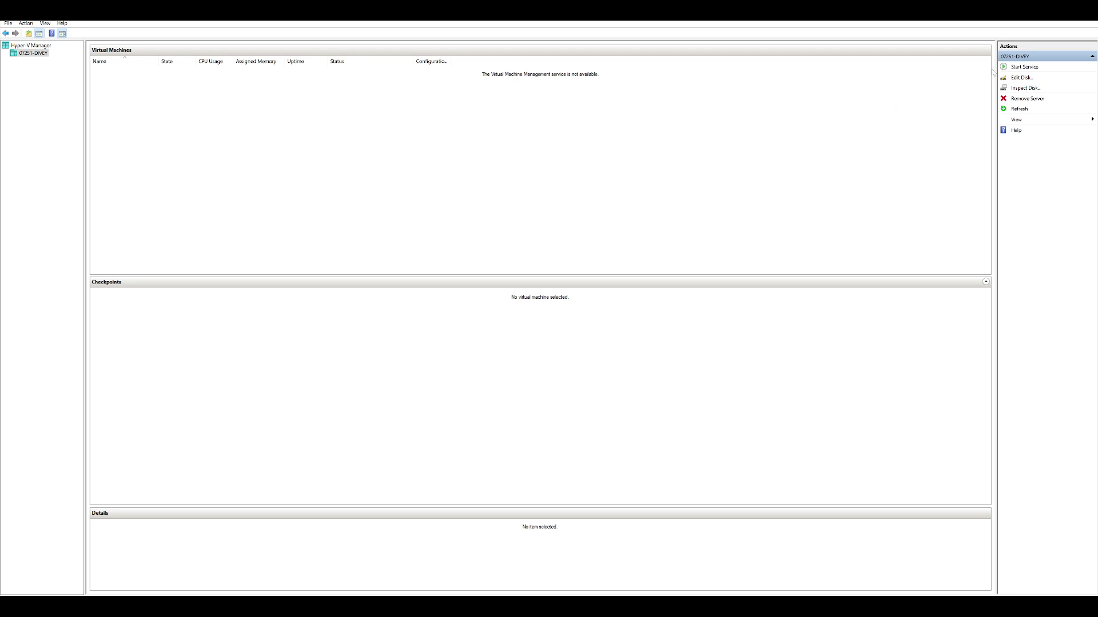
left_click(1023, 68)
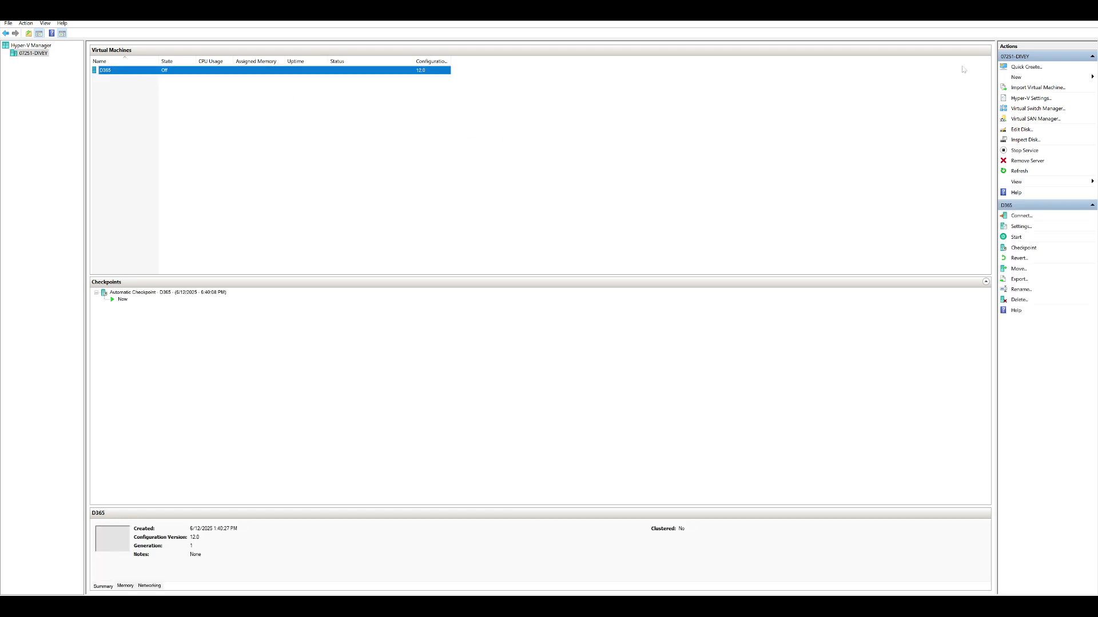
Launch the New Virtual Machine Wizard via the server node's New > Virtual Machine menu.
left_click(1017, 80)
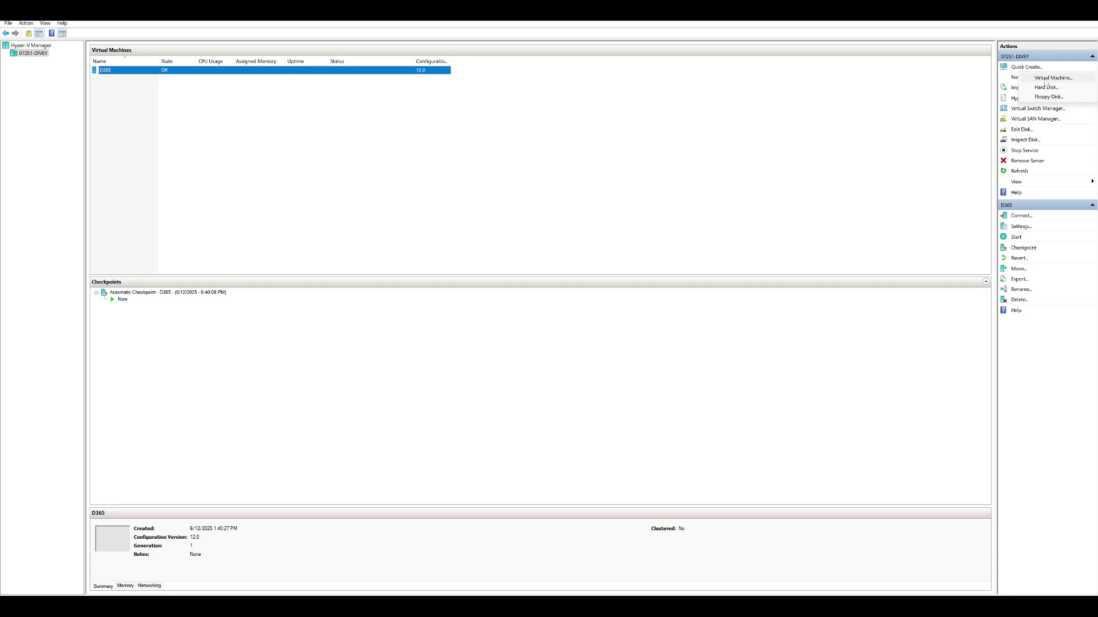
left_click(8, 24)
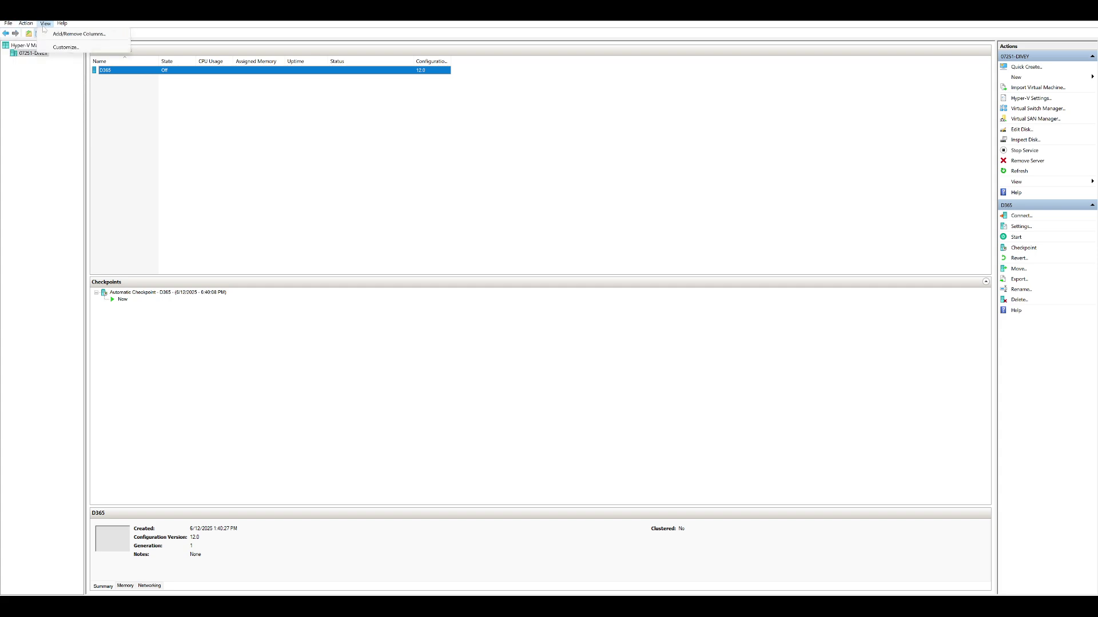
right_click(32, 54)
mouse_move(103, 67)
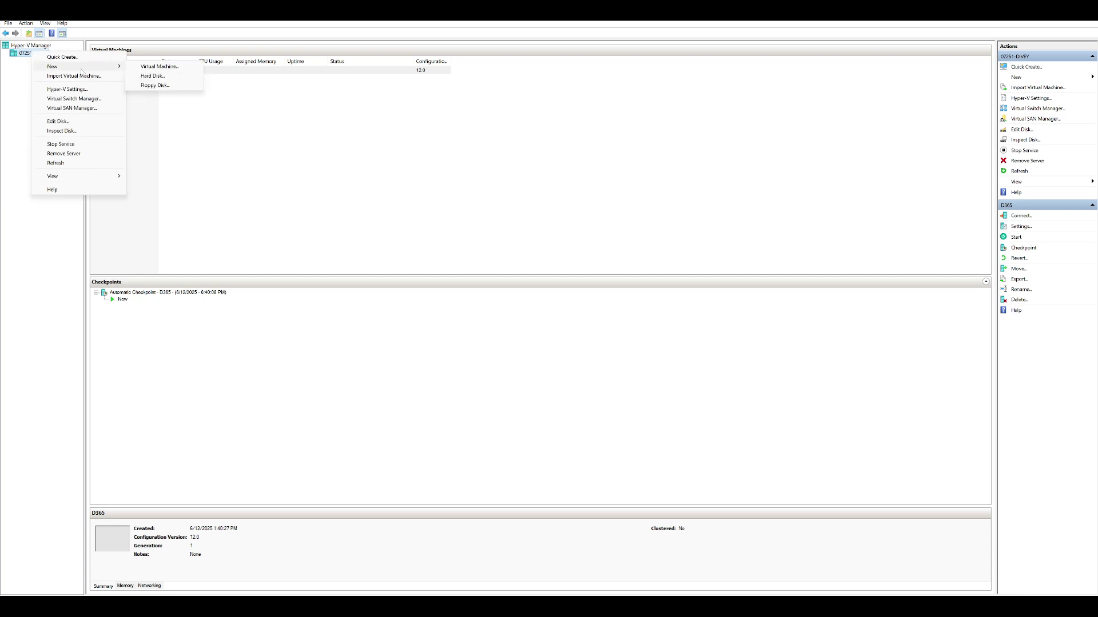
left_click(175, 69)
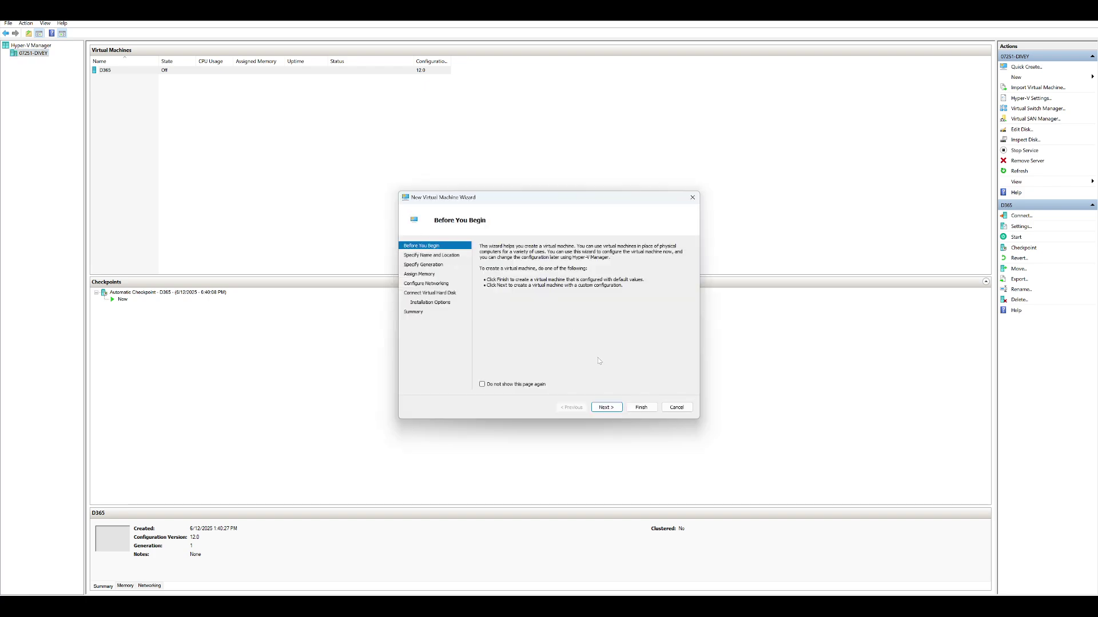
Accept the default name, Generation 1 and 4096 MB startup memory in the wizard.
left_click(604, 408)
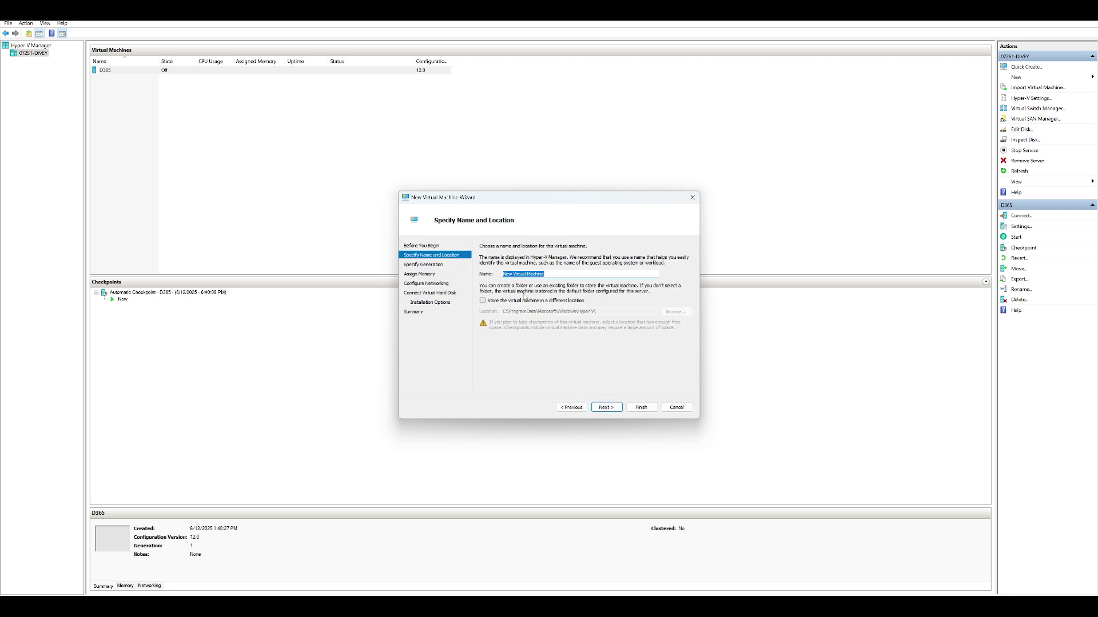
left_click(604, 408)
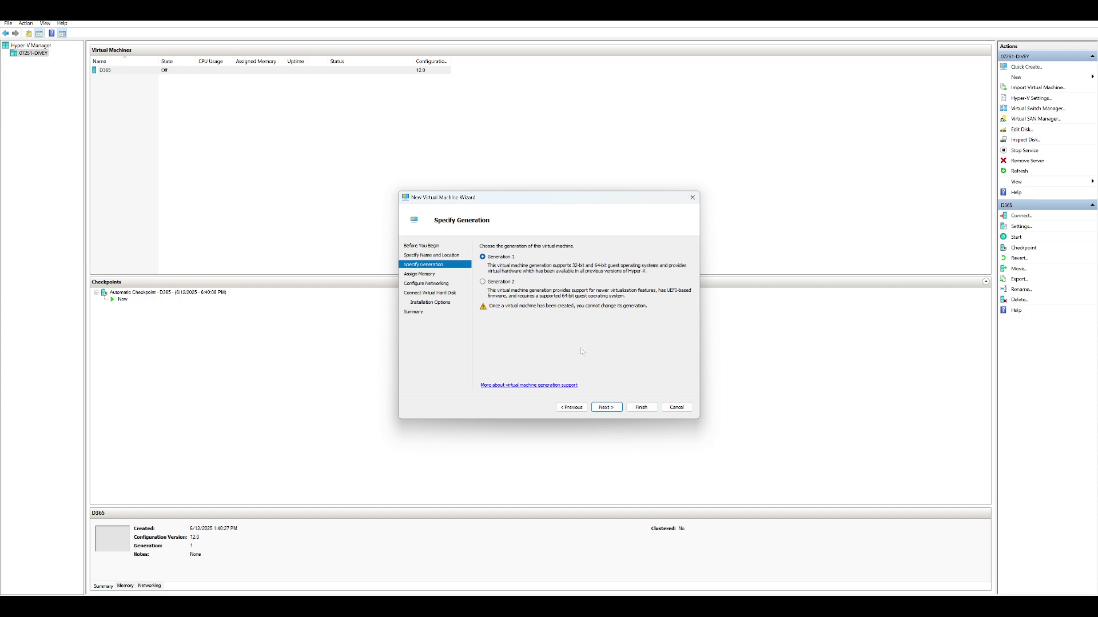
left_click(605, 408)
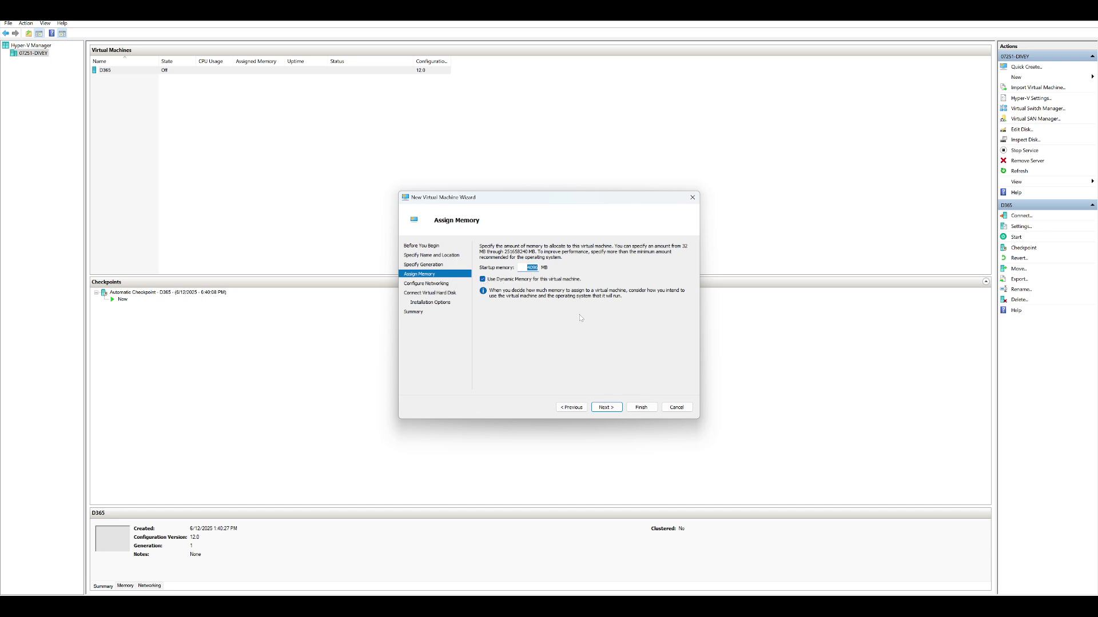
left_click(604, 407)
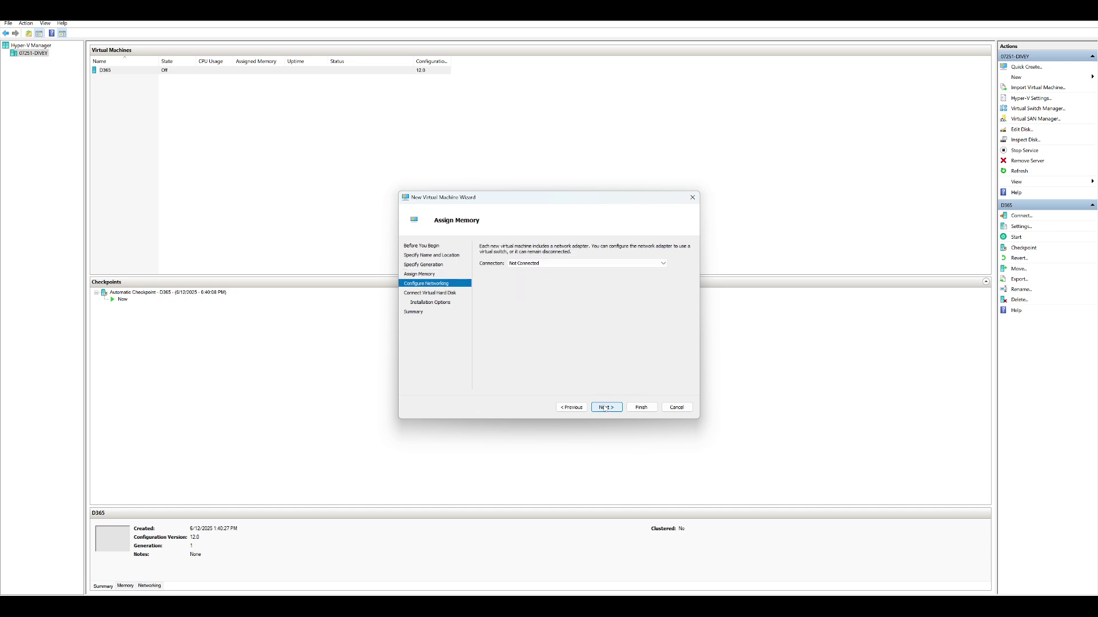
Connect the machine to Default Switch and browse for an existing virtual hard disk.
left_click(617, 265)
left_click(597, 280)
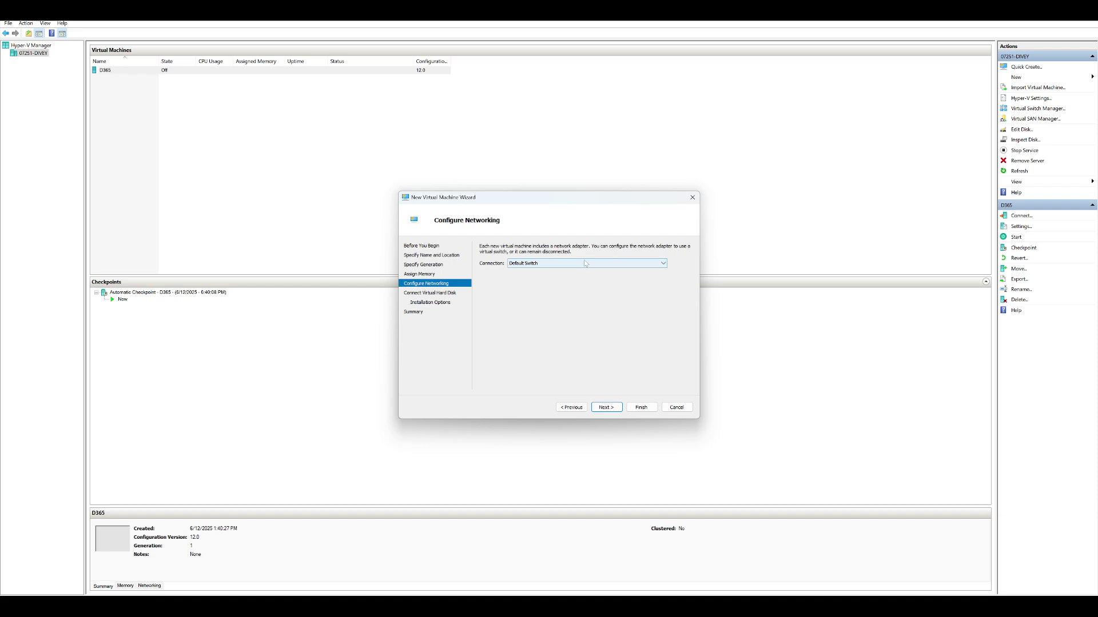
left_click(608, 408)
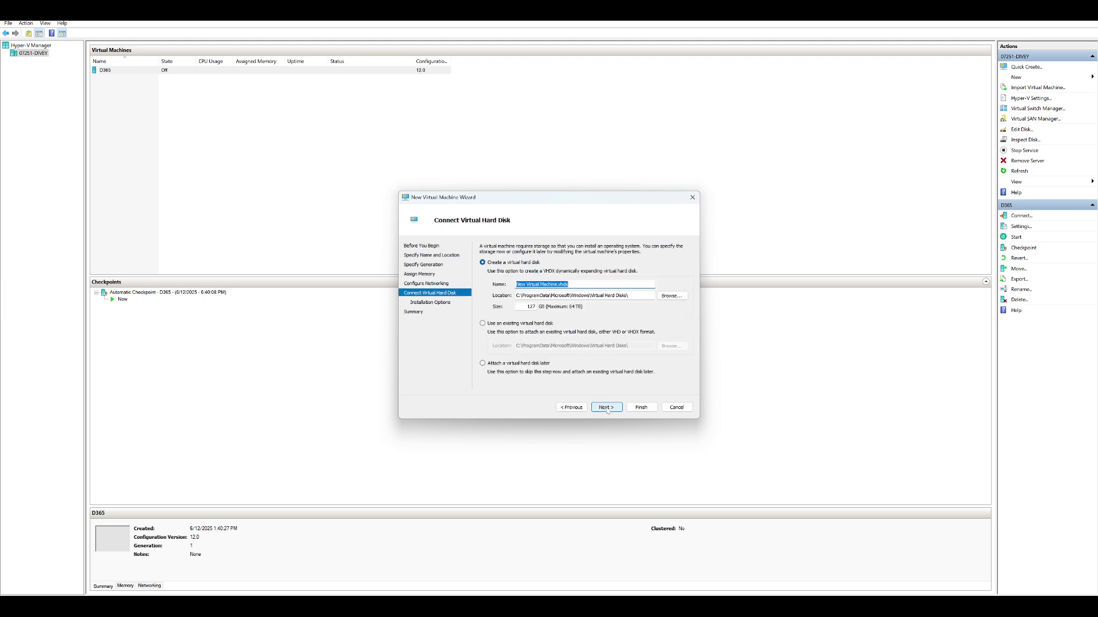
left_click(483, 323)
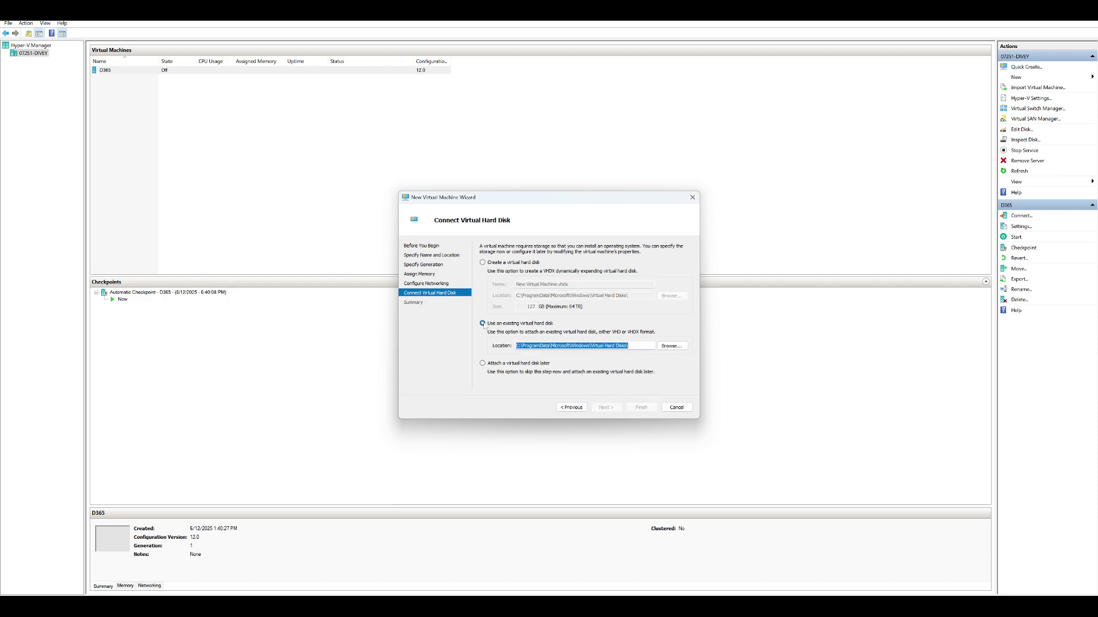
left_click(672, 346)
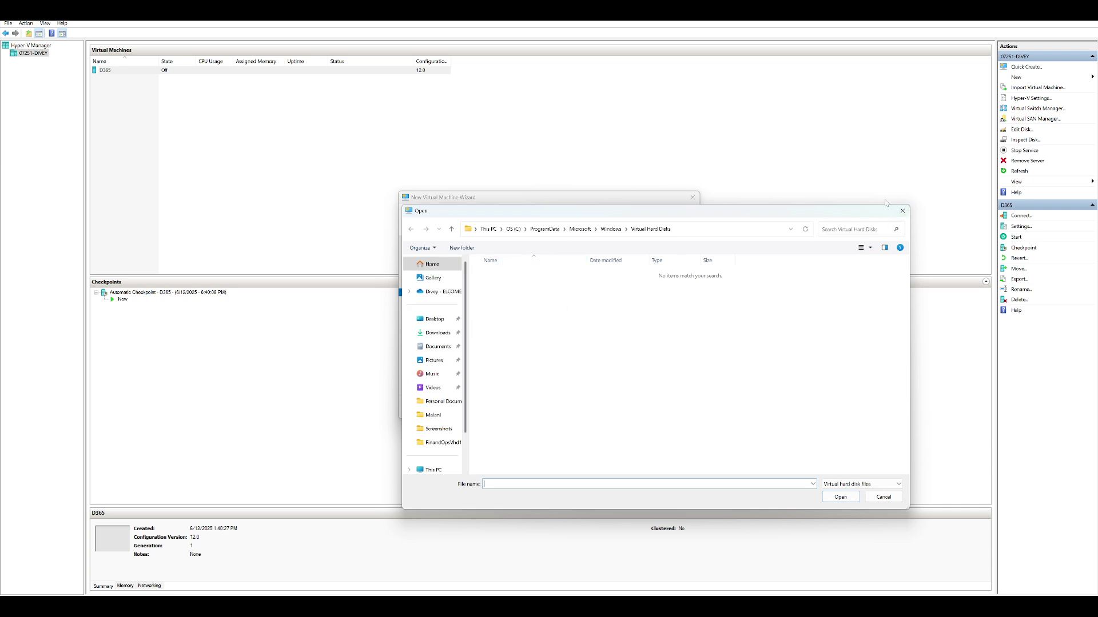
Close the disk file picker, cancel the New Virtual Machine Wizard, and select D365.
left_click(902, 211)
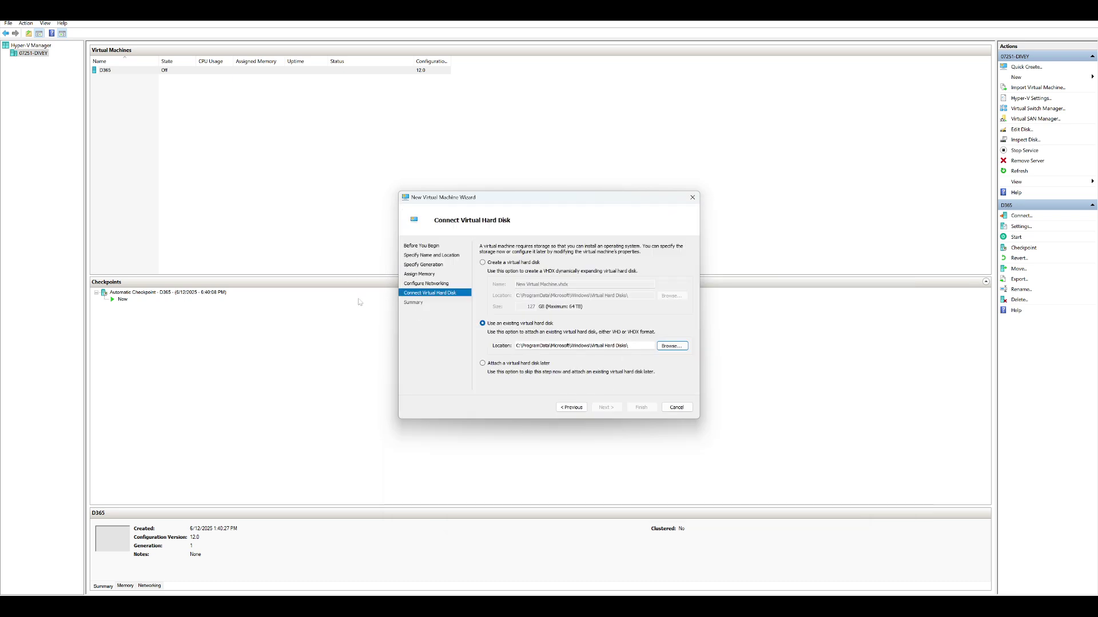
key("alt+Tab")
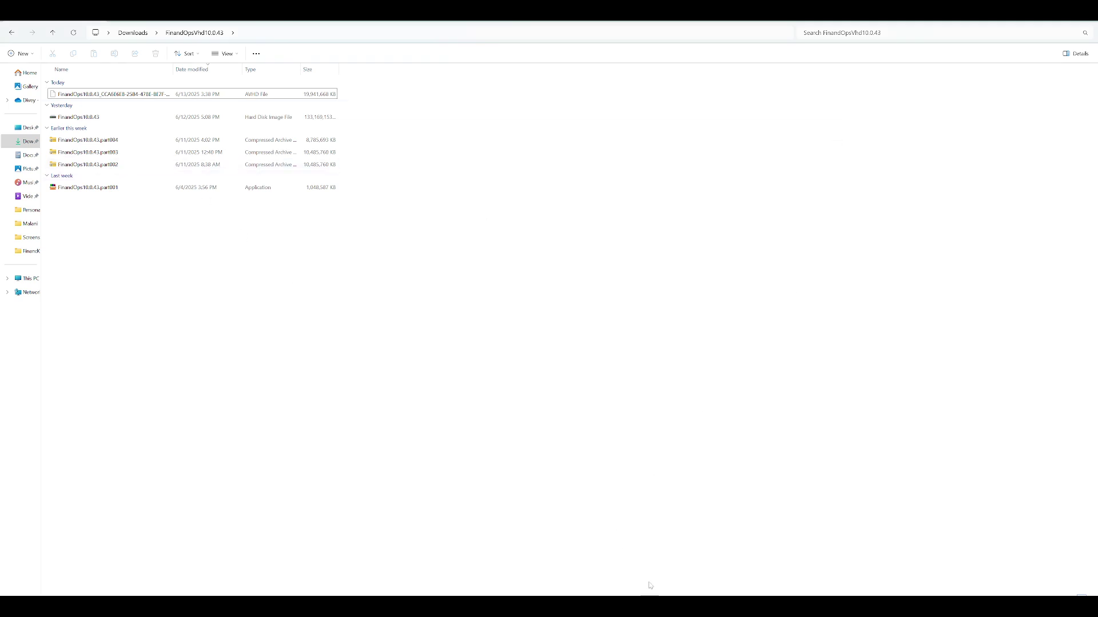
mouse_move(675, 606)
left_click(720, 566)
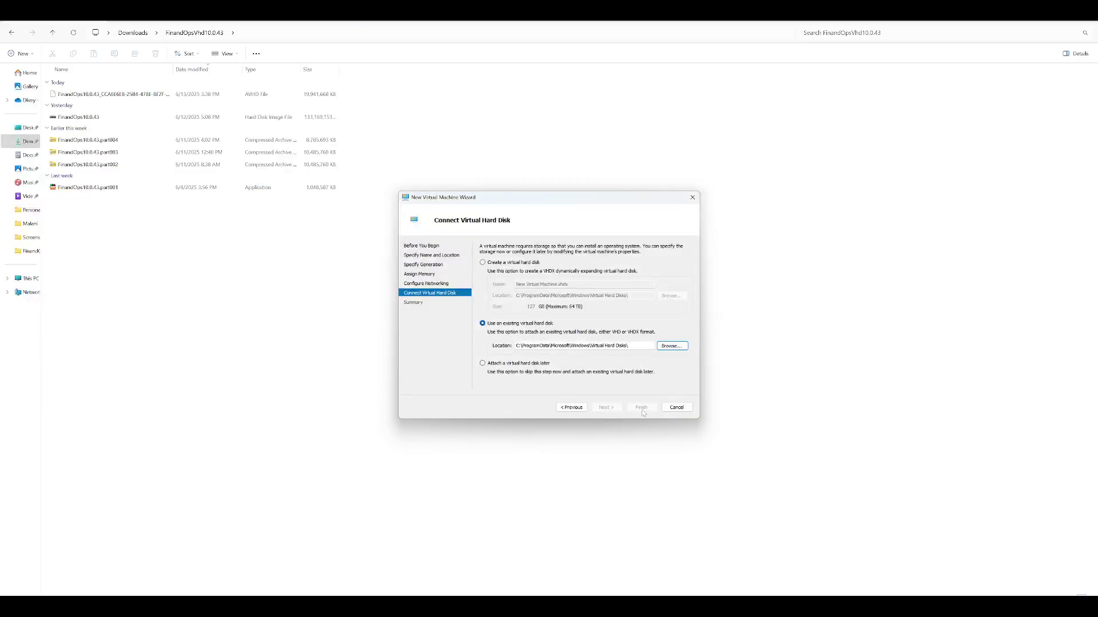
left_click(676, 407)
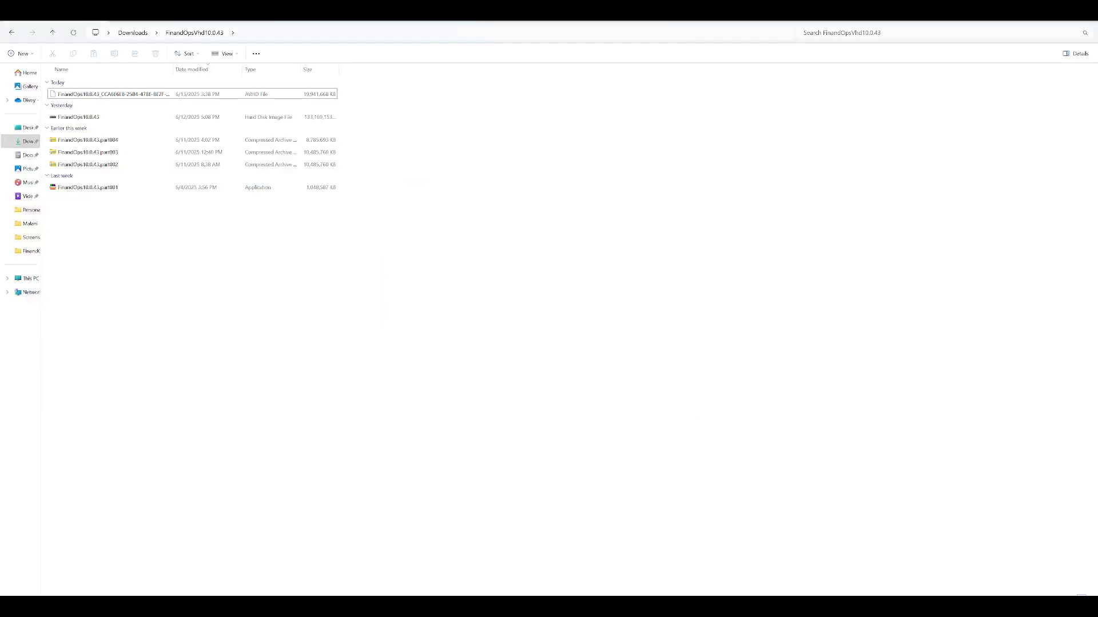
left_click(113, 71)
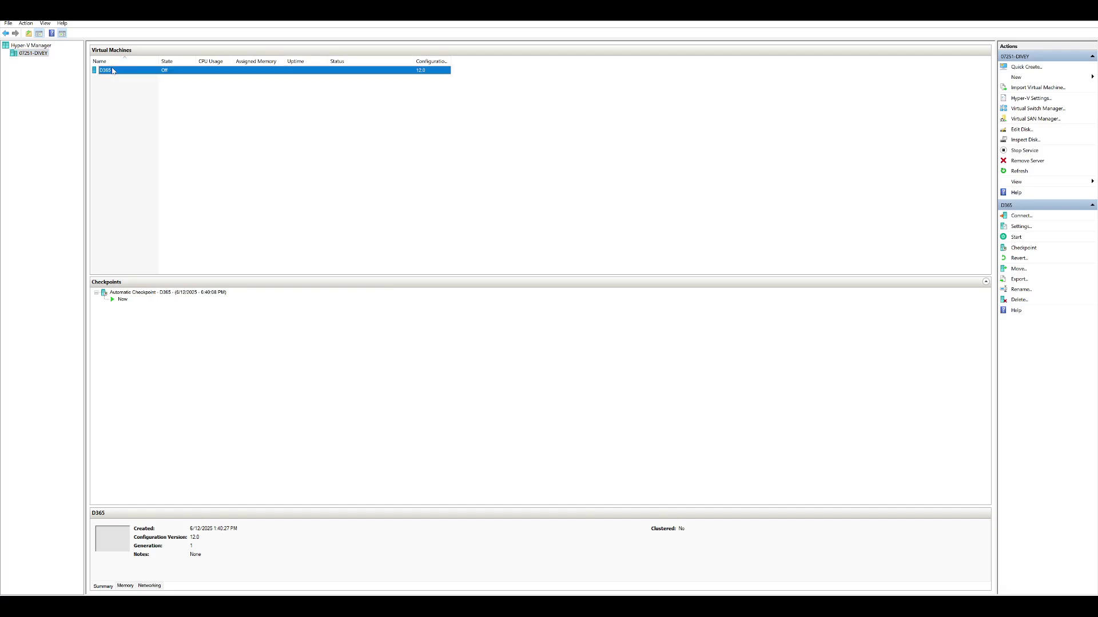
Choose Connect from the D365 machine's context menu in the Virtual Machines list.
right_click(113, 70)
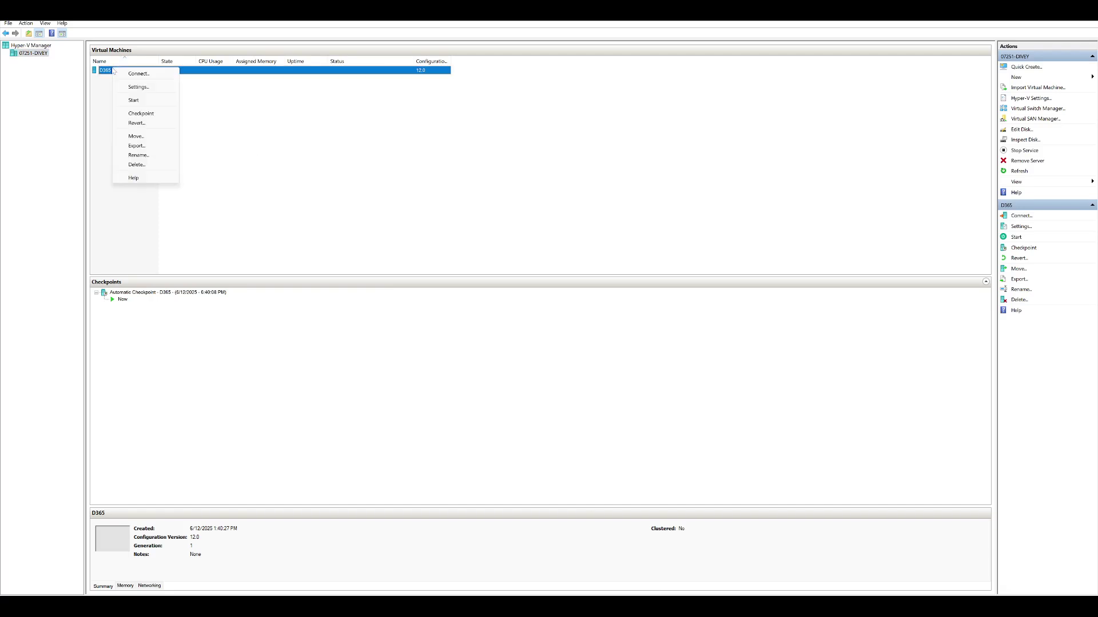
left_click(133, 74)
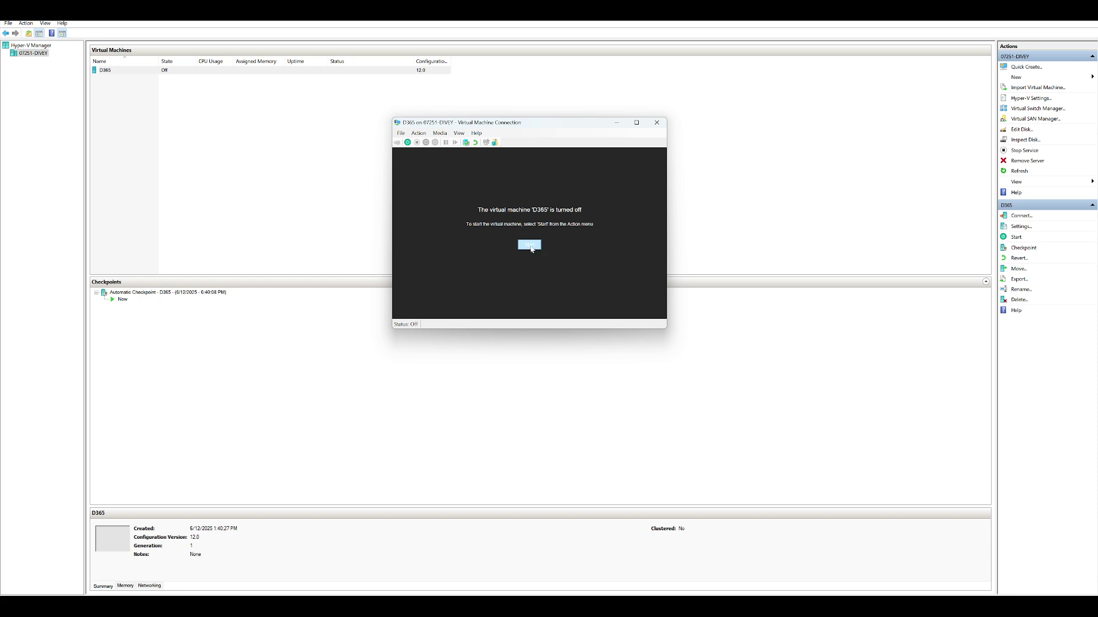
Start D365, continuing from its automatic checkpoint, and maximize the connection window.
left_click(530, 245)
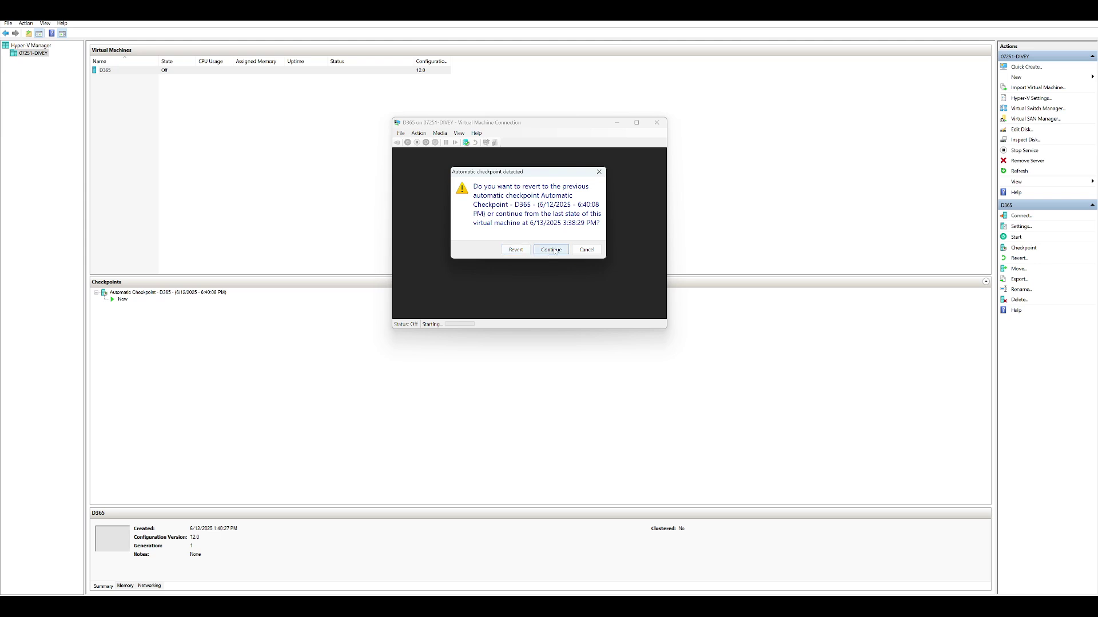
left_click(553, 250)
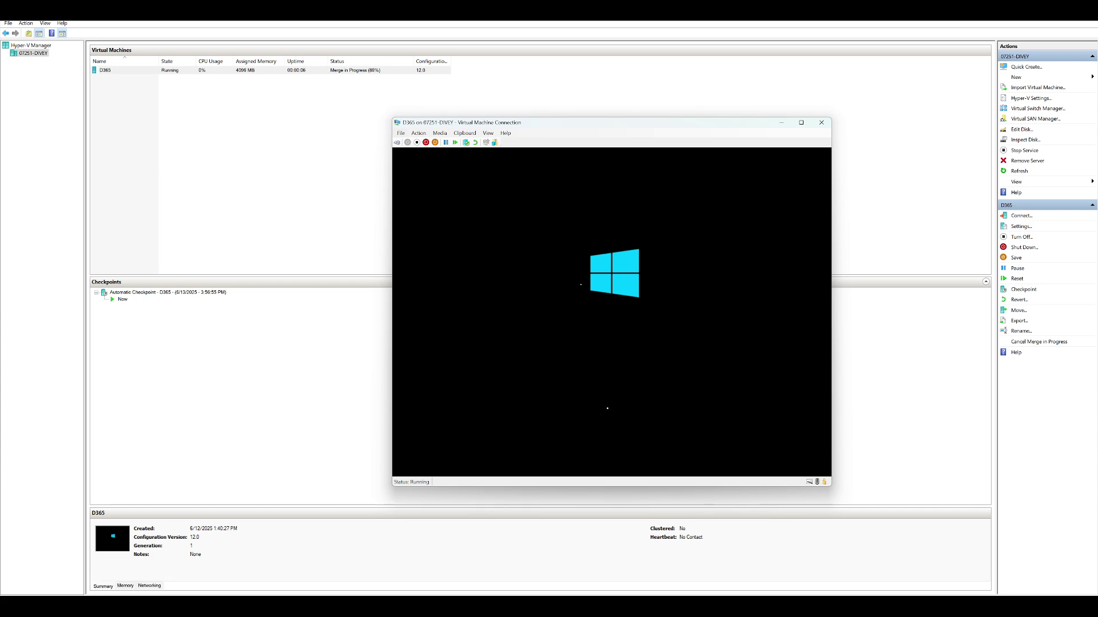
left_click(801, 122)
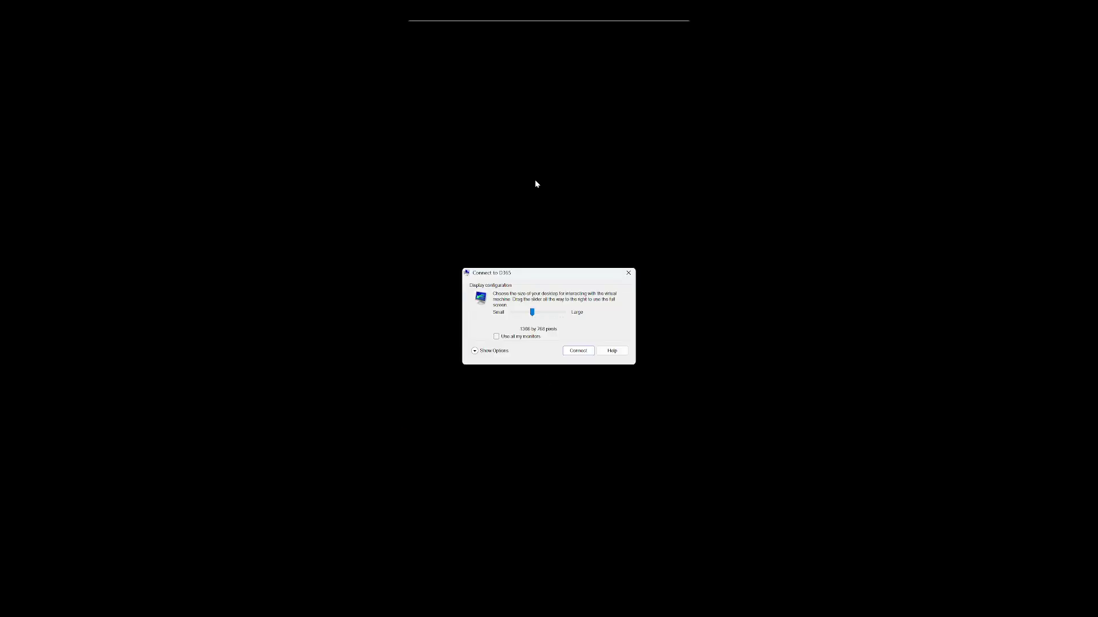
Connect at the offered 1366 by 768 display size and maximize the VM Connection window.
left_click(578, 351)
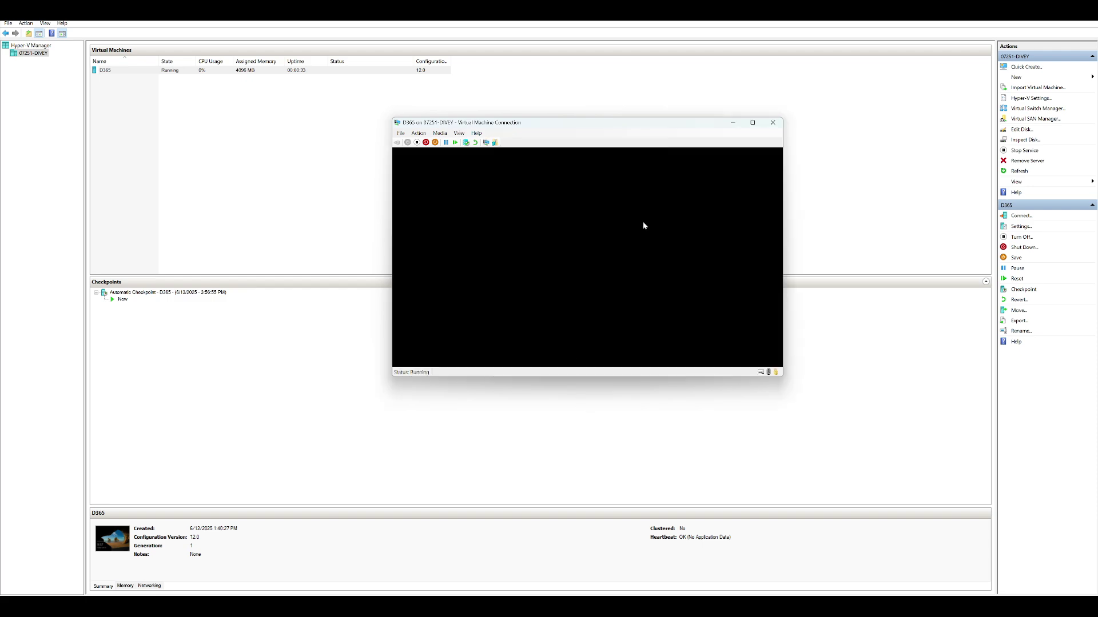
left_click(753, 122)
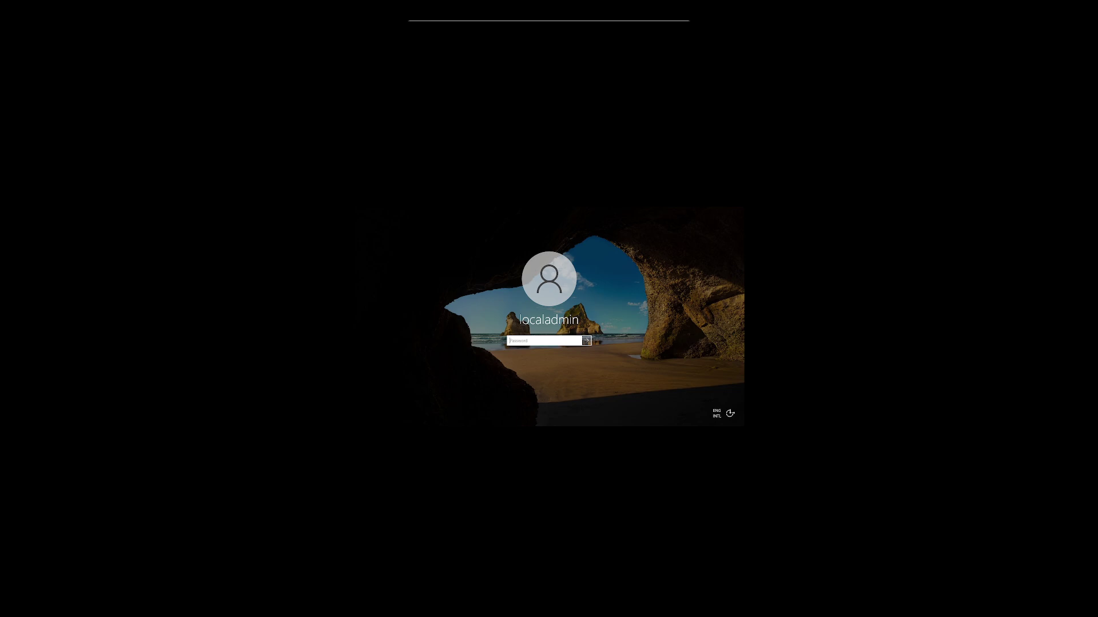
Enter the localadmin password, retry after the incorrect-password error, and sign in.
type("*")
left_click(586, 340)
left_click(565, 355)
type("a")
key("Return")
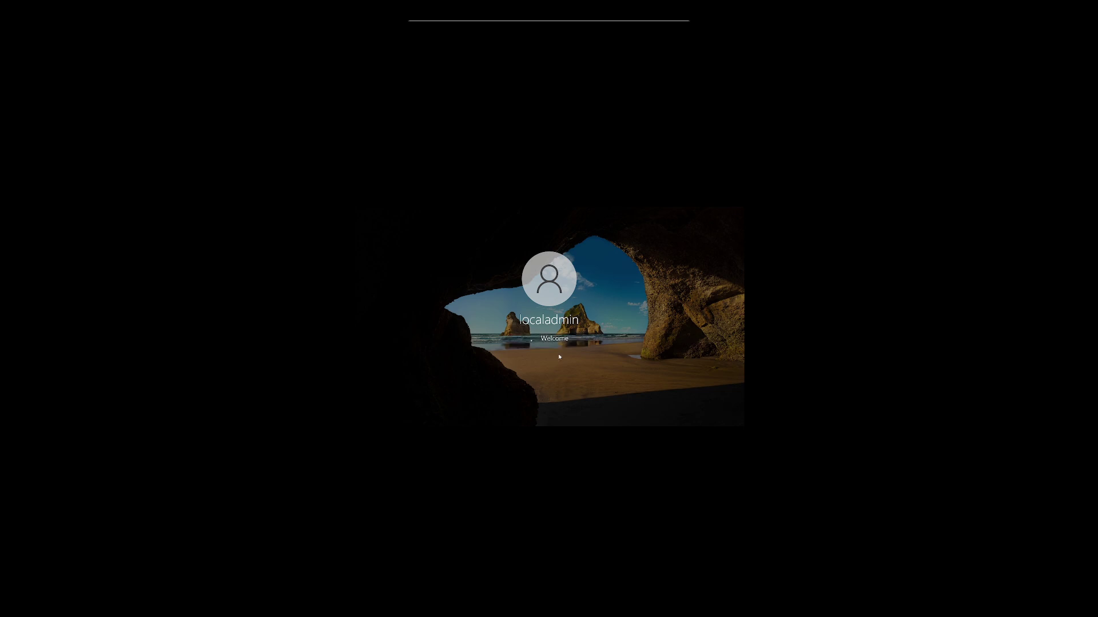
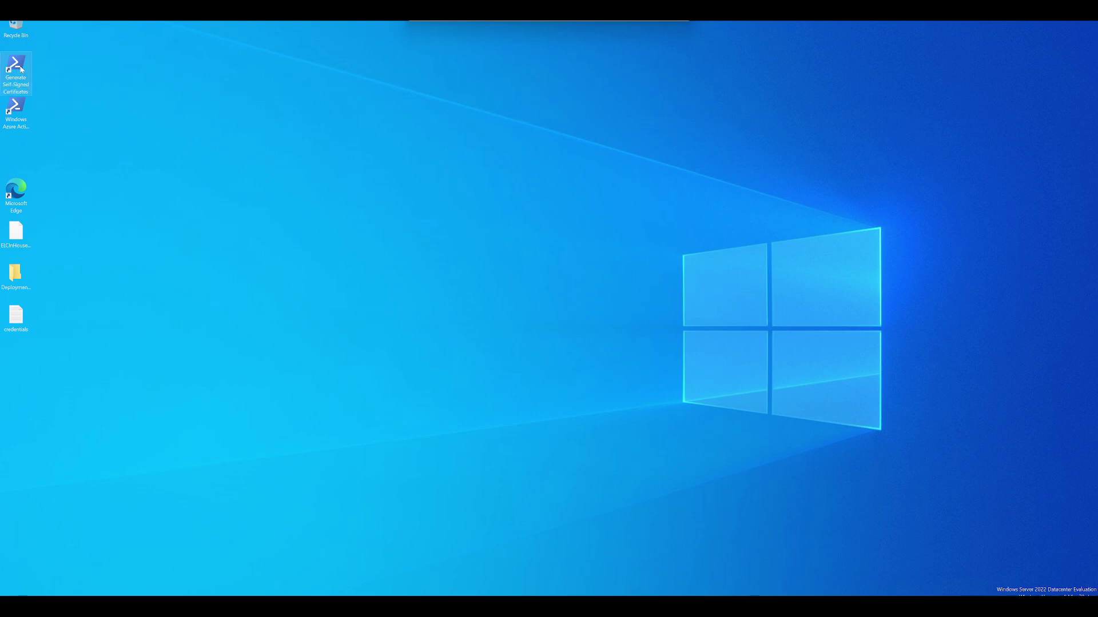
Run the Generate Self-Signed Certificates script as administrator, then leave the full-screen VM connection.
right_click(21, 68)
left_click(57, 93)
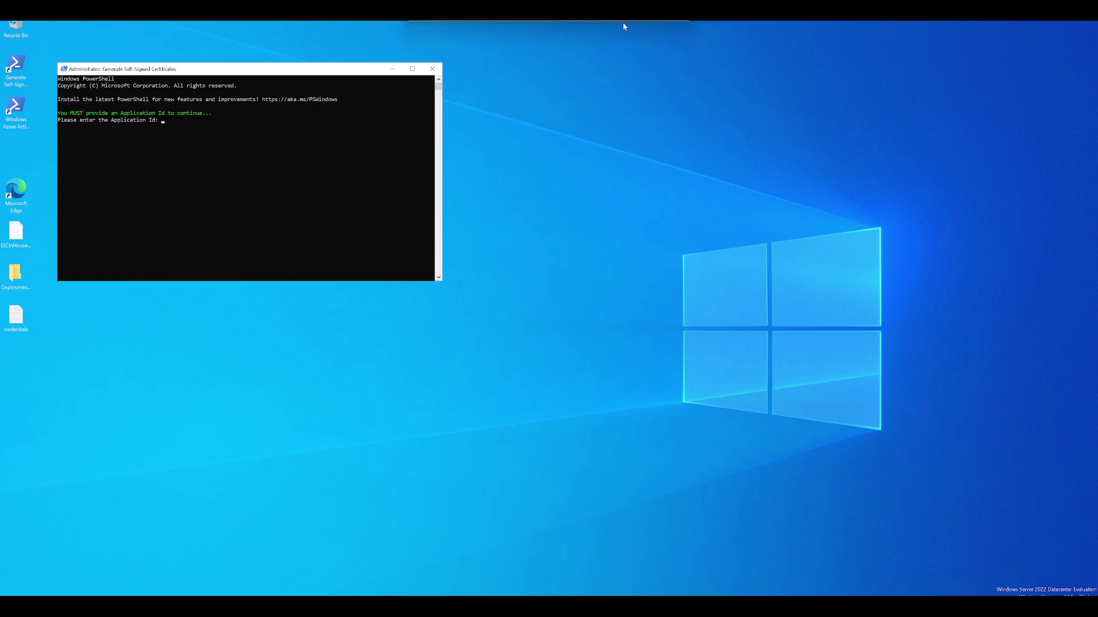
key("ctrl+alt+Break")
key("alt+F4")
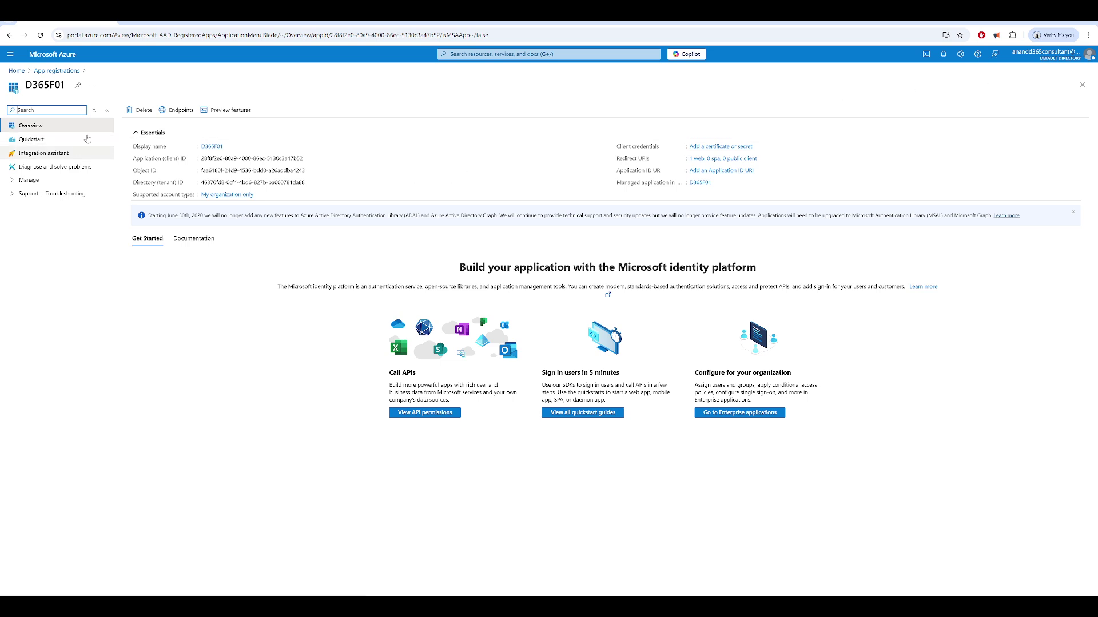
Copy the D365FO registration's Application (client) ID from All applications, then return to the VM.
left_click(21, 73)
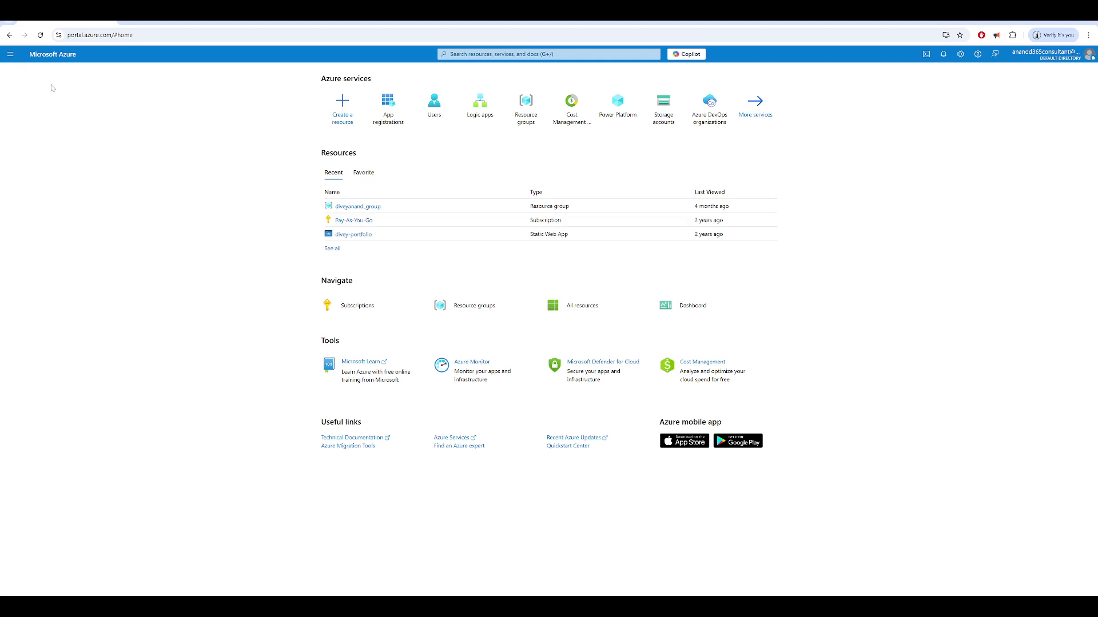
mouse_move(396, 114)
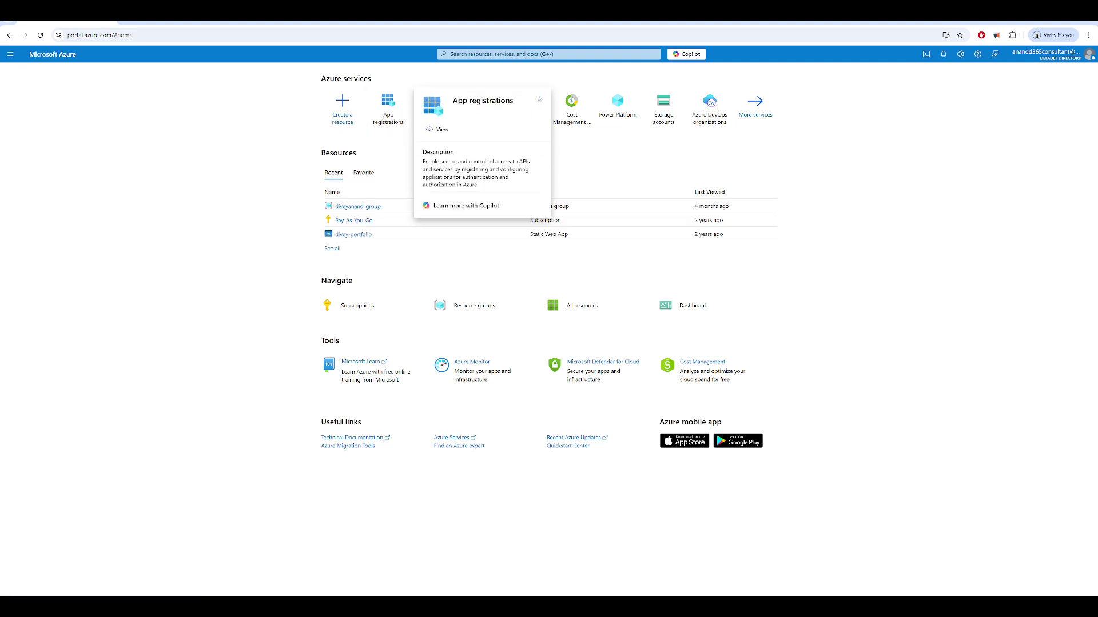
left_click(498, 54)
left_click(393, 110)
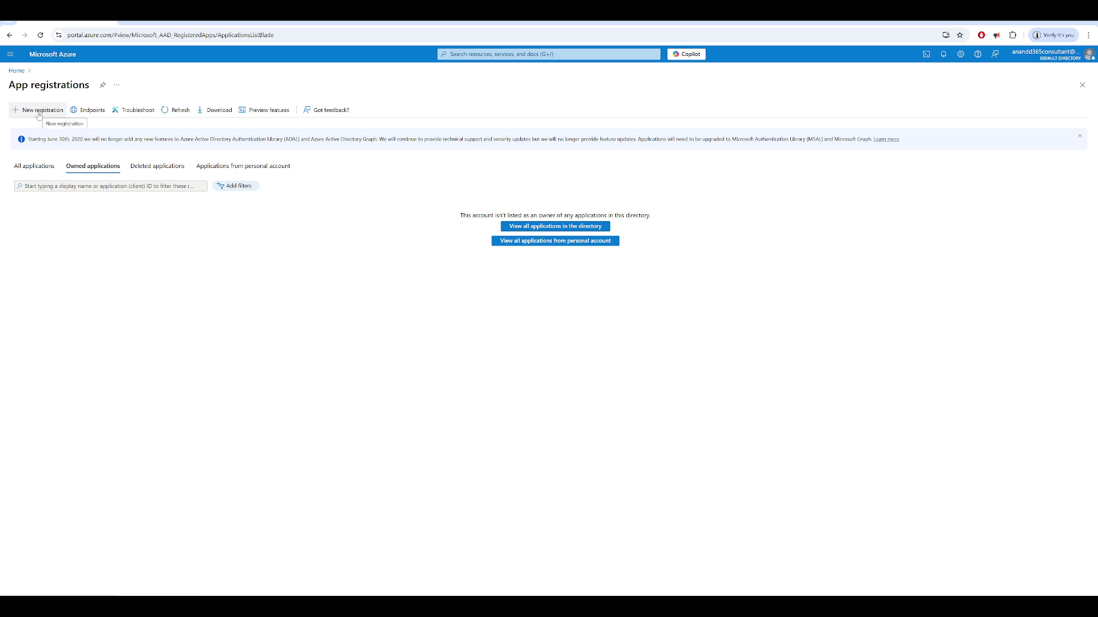
left_click(33, 166)
left_click(55, 261)
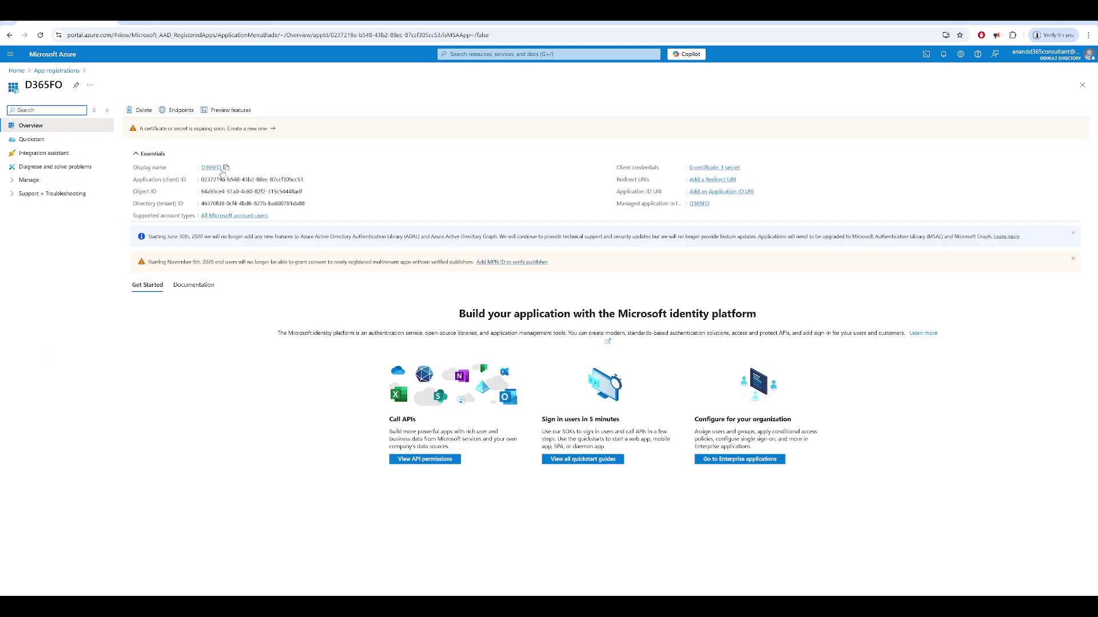
left_click(308, 179)
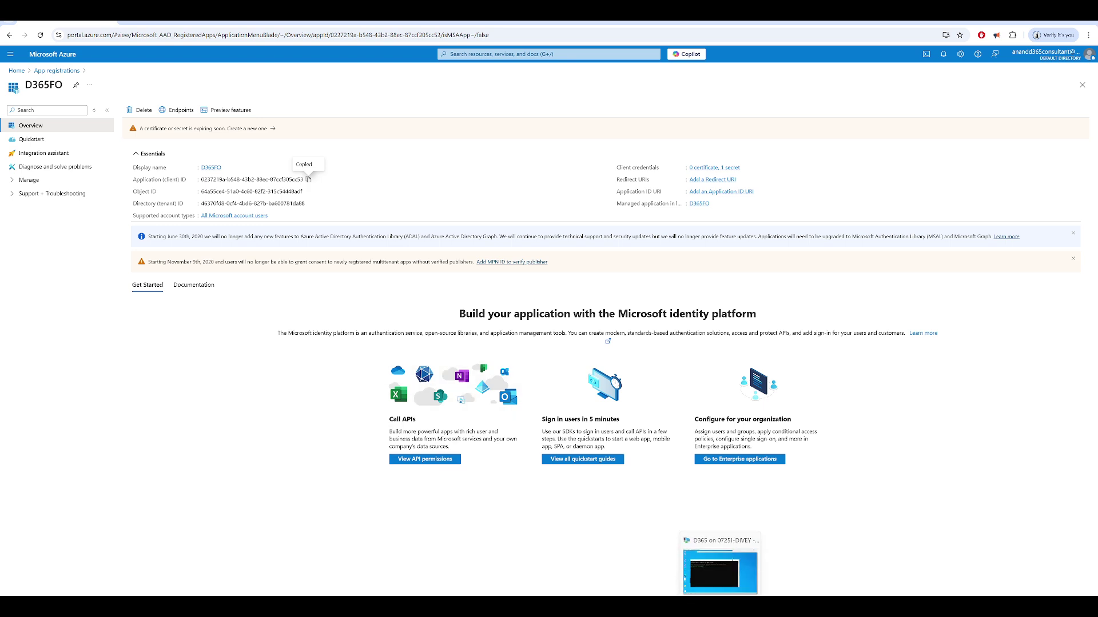
left_click(720, 607)
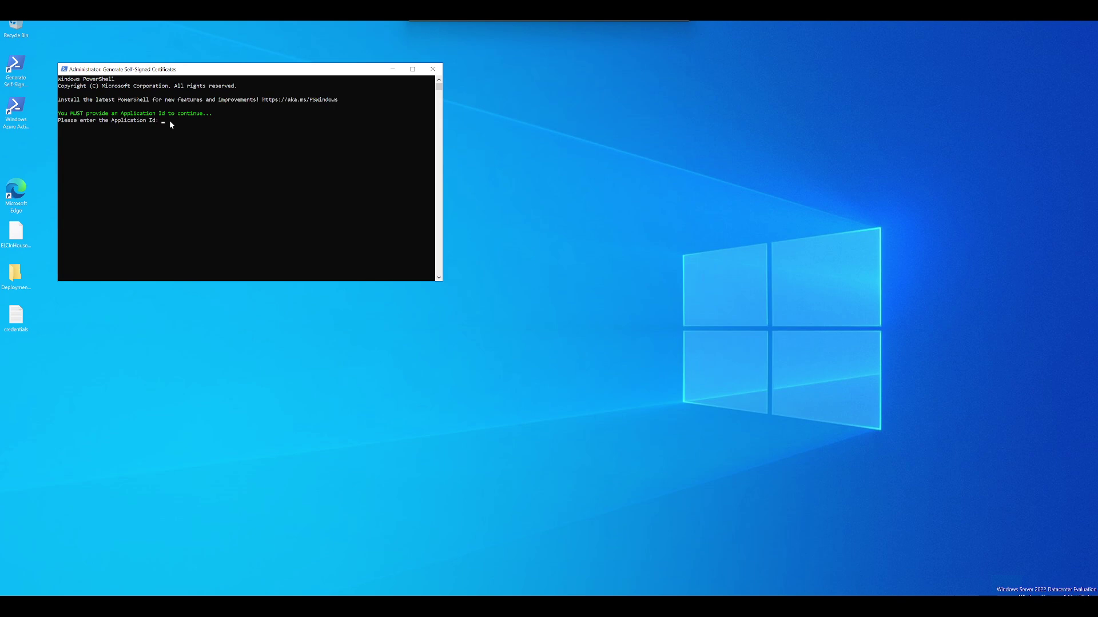
Paste the D365FO Application Id into the script prompt, submit it, and close the console.
key("ctrl+v")
key("Return")
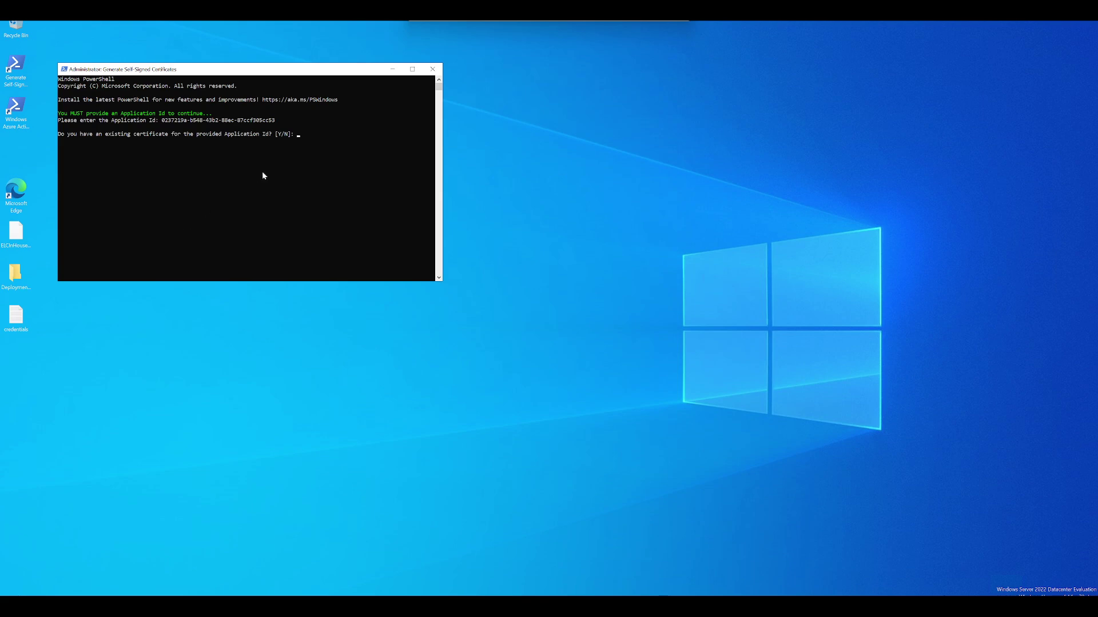
left_click(432, 69)
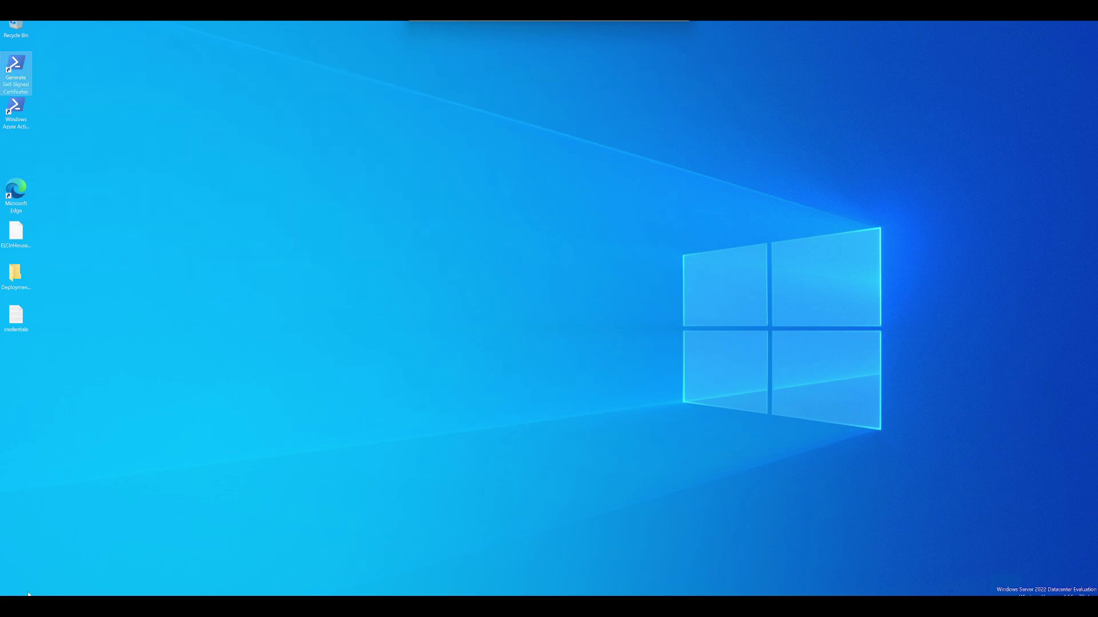
key("super")
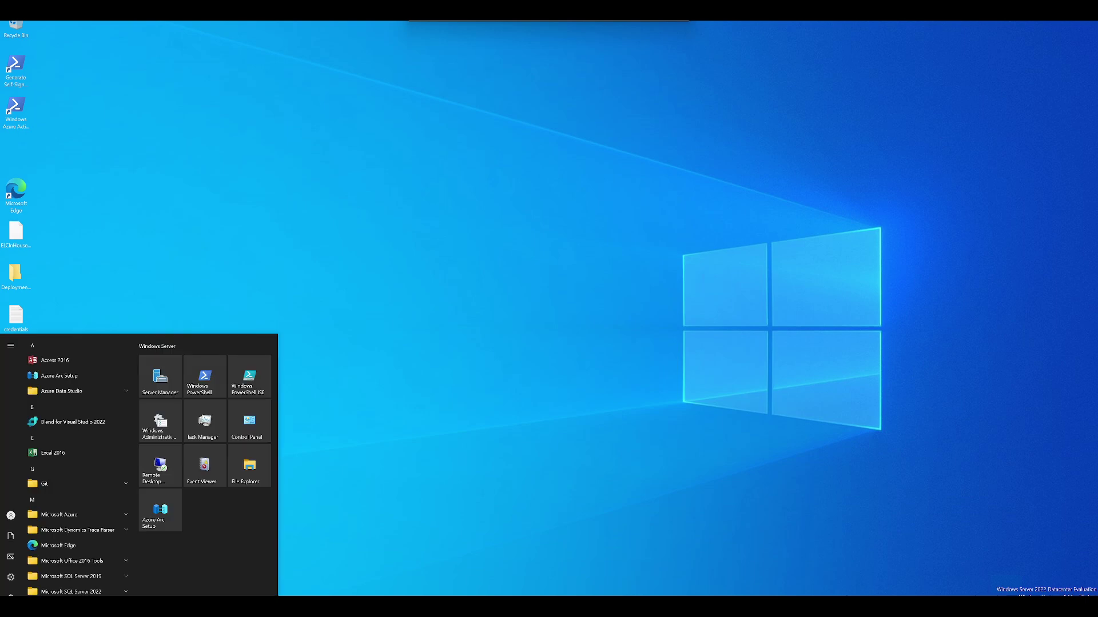
Launch IIS Manager via an 'iis' search, browse the AOSService site in Edge, then minimize the manager.
key("super")
key("super")
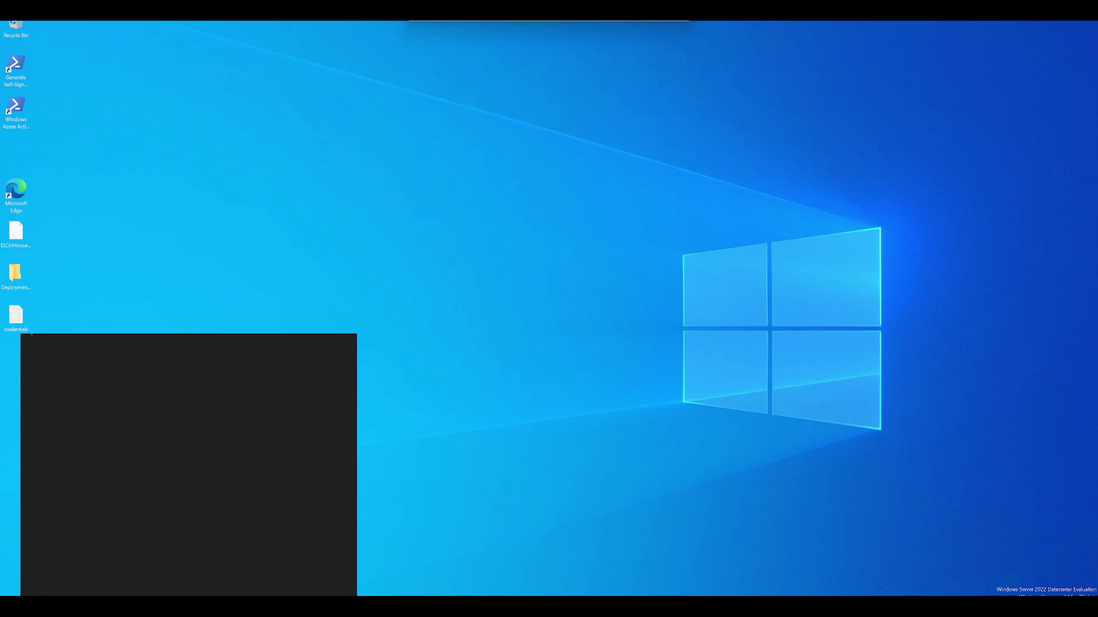
type("iis")
key("Return")
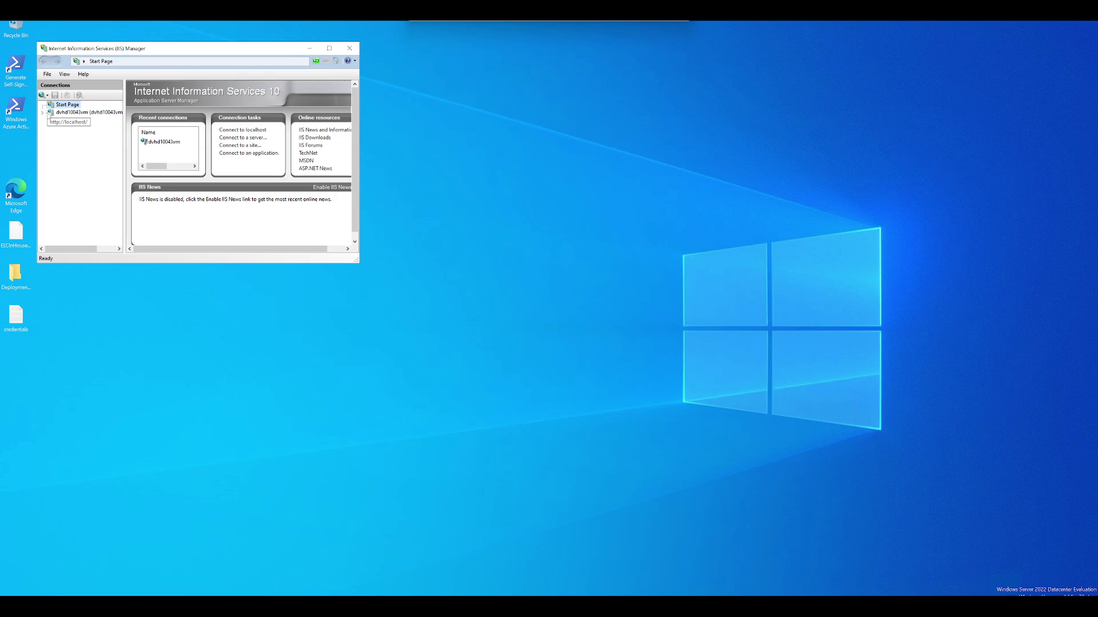
left_click(42, 112)
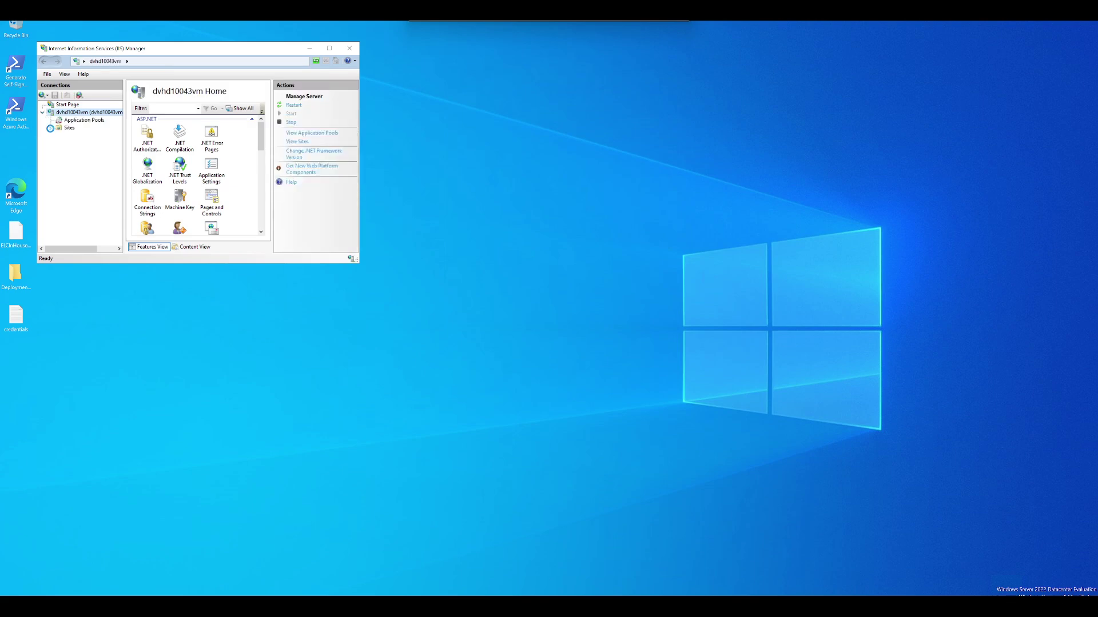
left_click(51, 128)
left_click(59, 136)
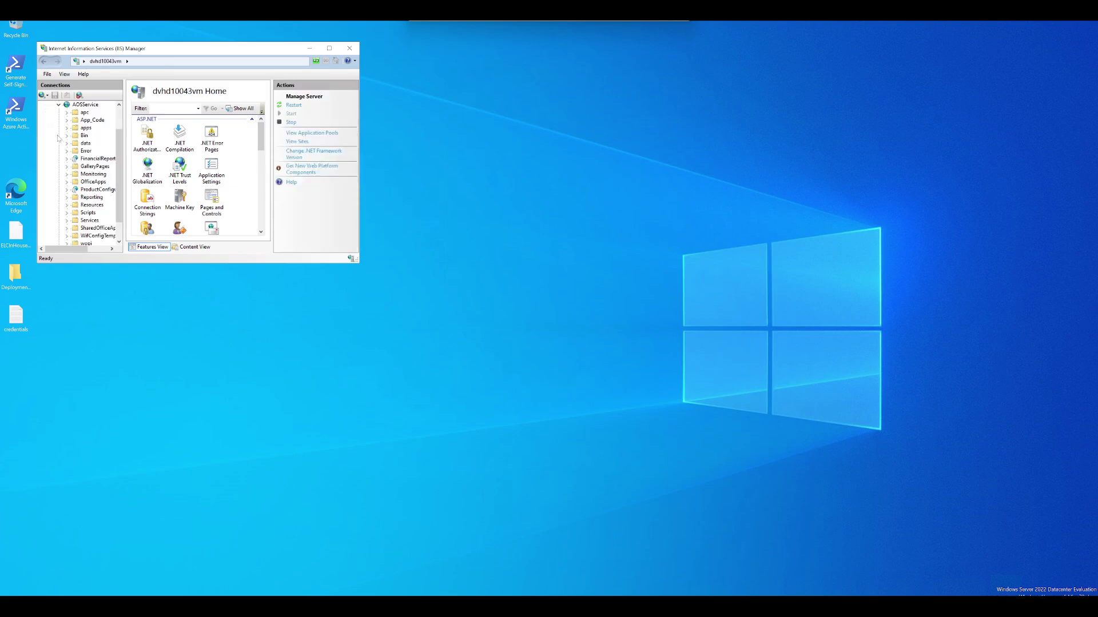
left_click(89, 104)
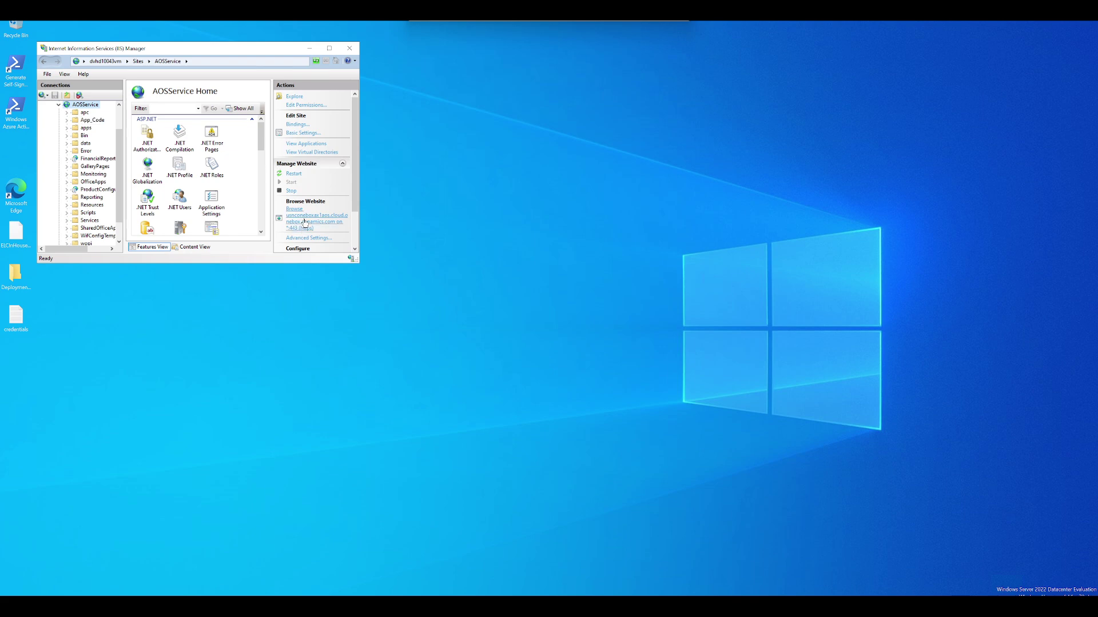
left_click(305, 222)
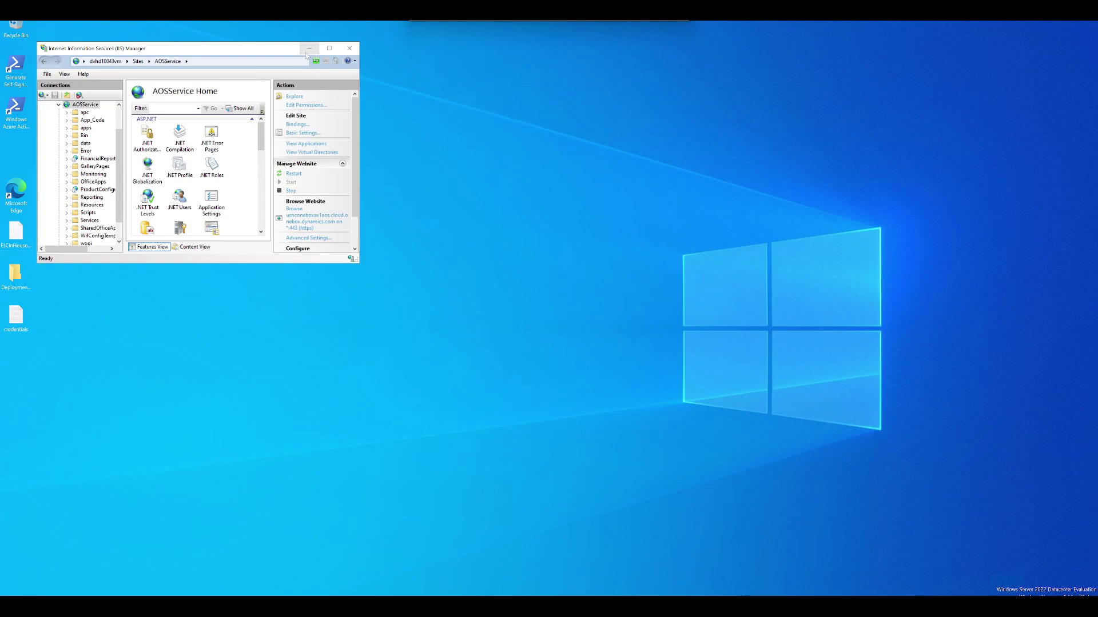
left_click(309, 49)
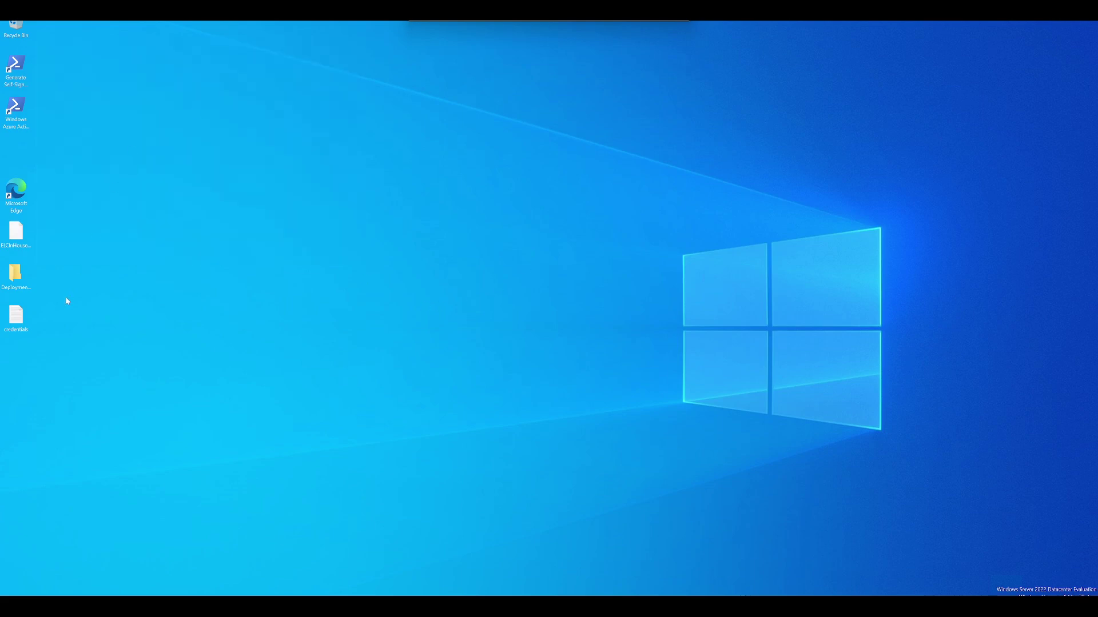
Open File Explorer and navigate to C:\AOSService\PackagesLocalDirectory.
left_click(65, 389)
key("super+e")
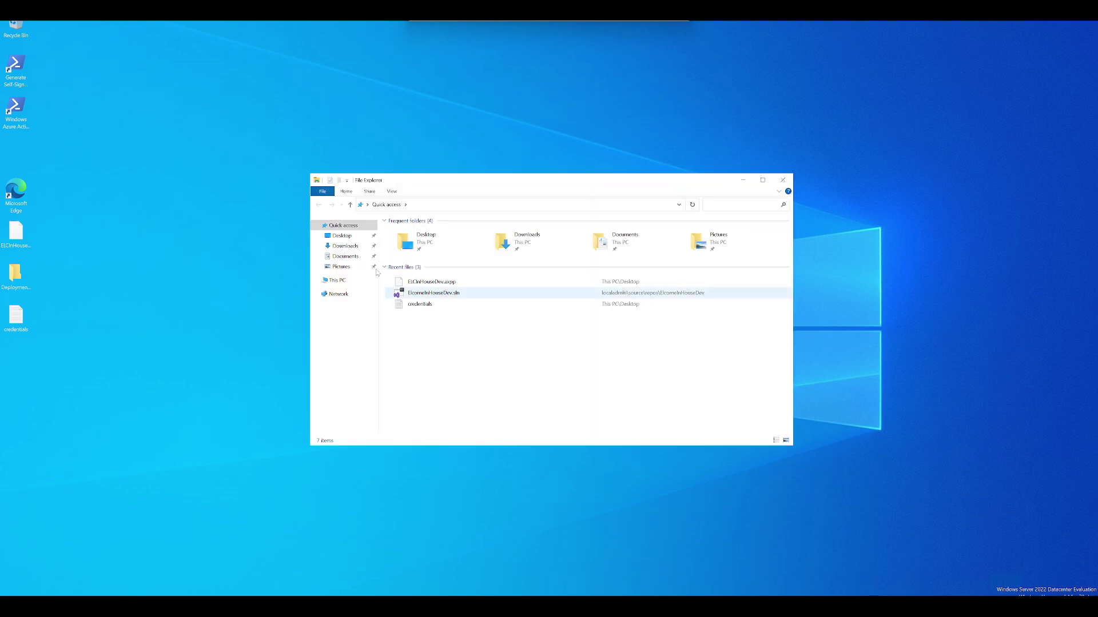
left_click(337, 281)
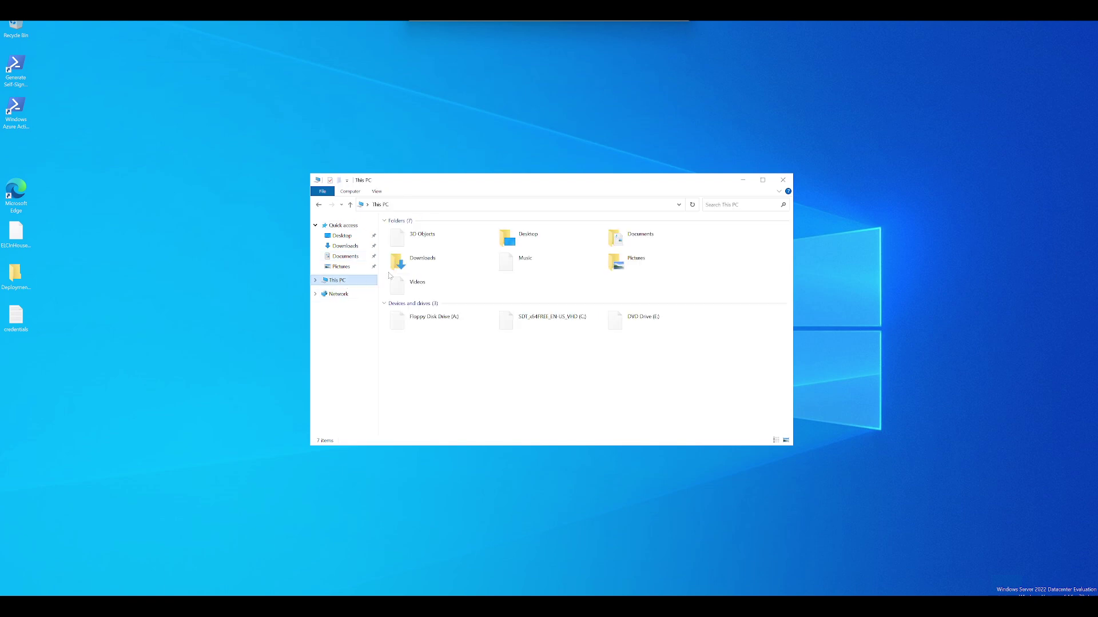
double_click(529, 321)
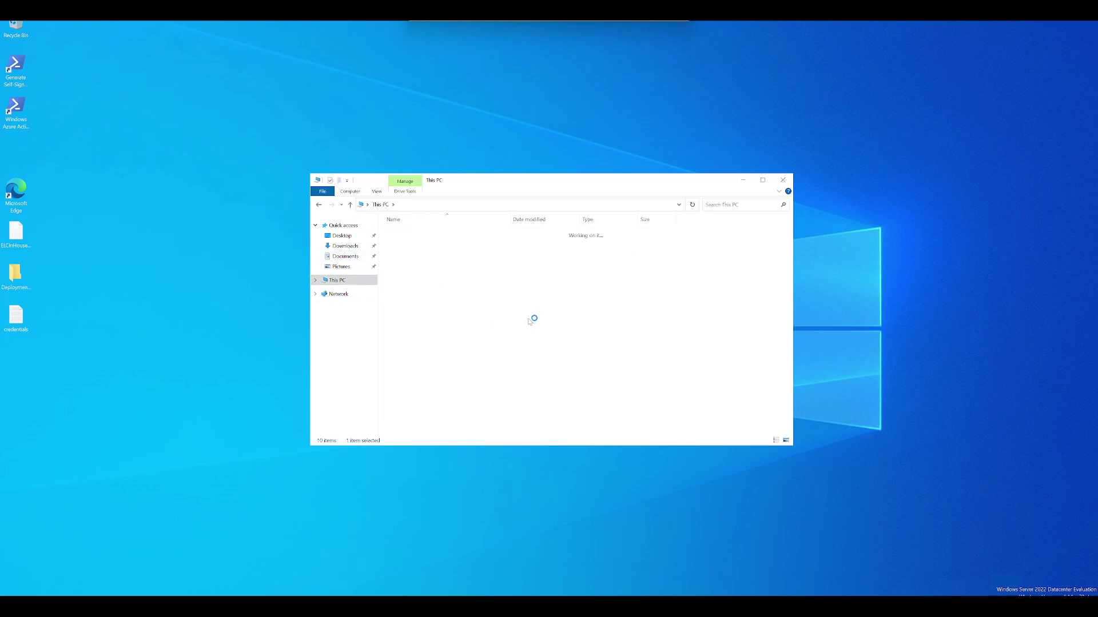
double_click(407, 233)
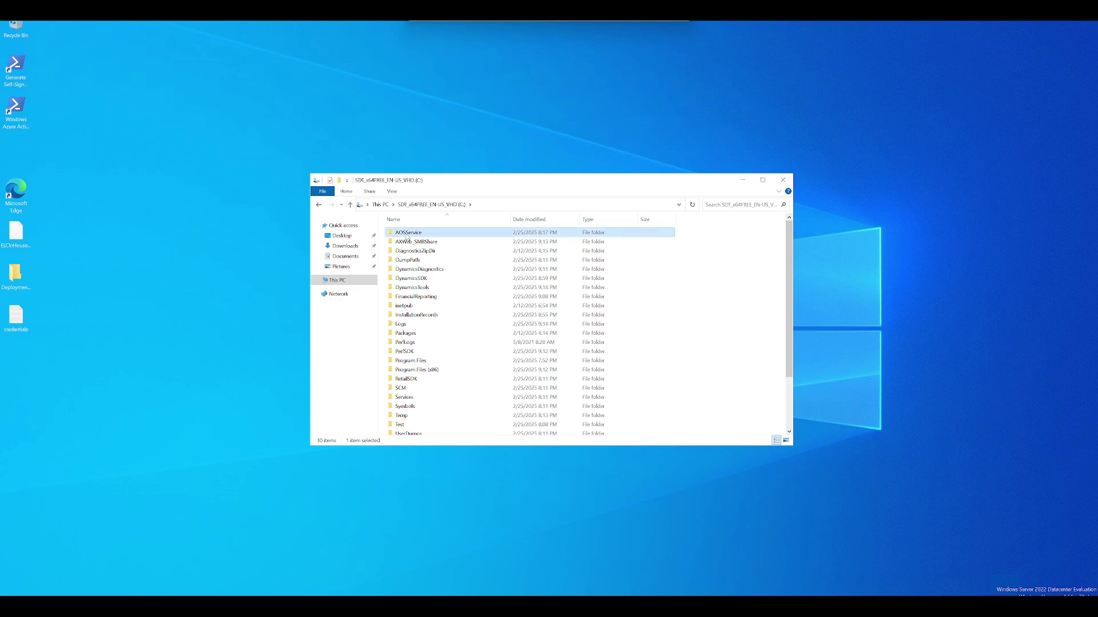
double_click(407, 234)
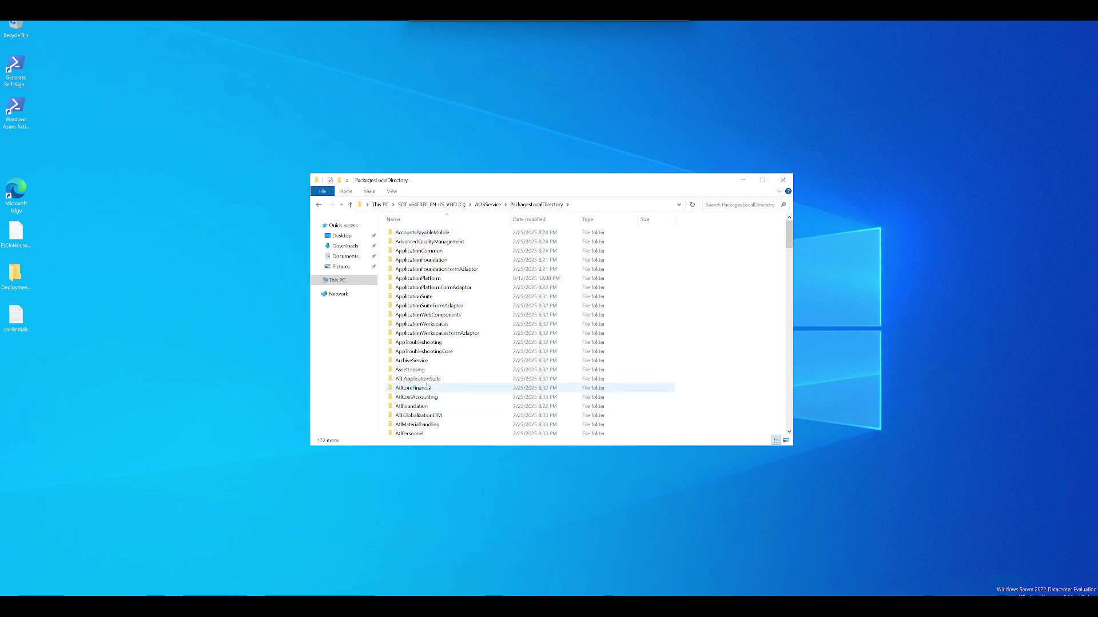
Open the bin folder inside PackagesLocalDirectory and look through its DLLs and config files.
scroll(425, 392, "down", 1)
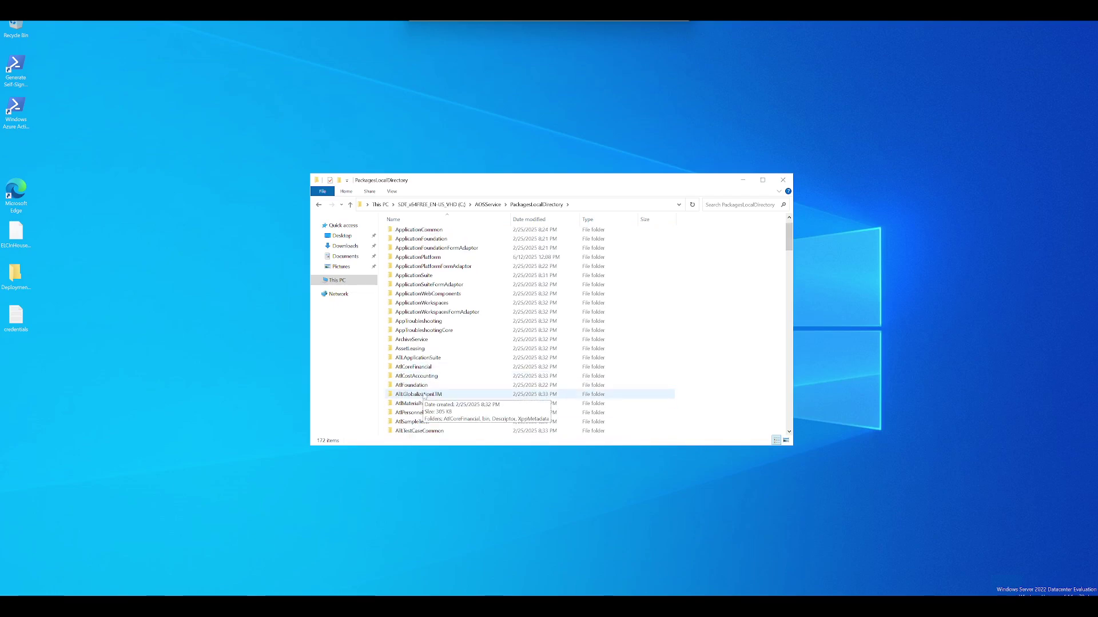
scroll(424, 396, "up", 1)
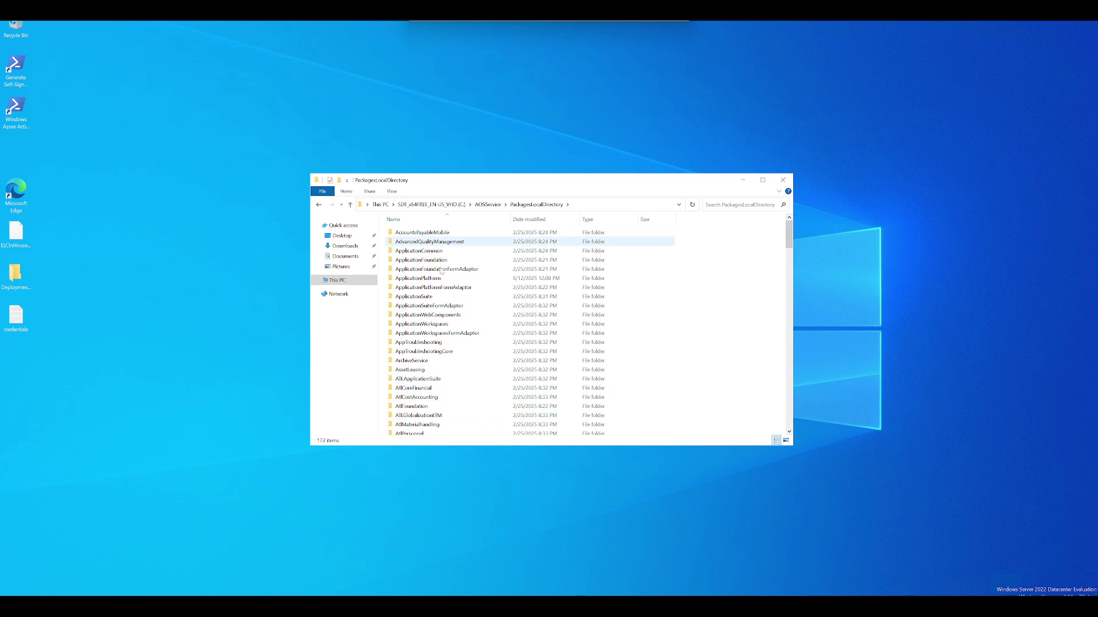
left_click(488, 205)
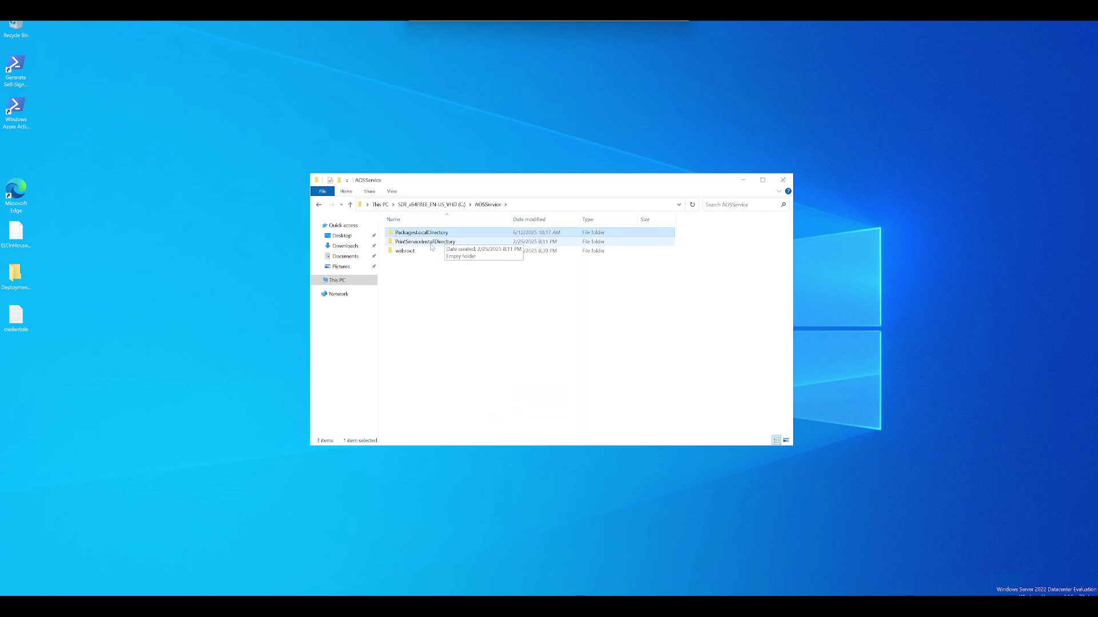
double_click(441, 233)
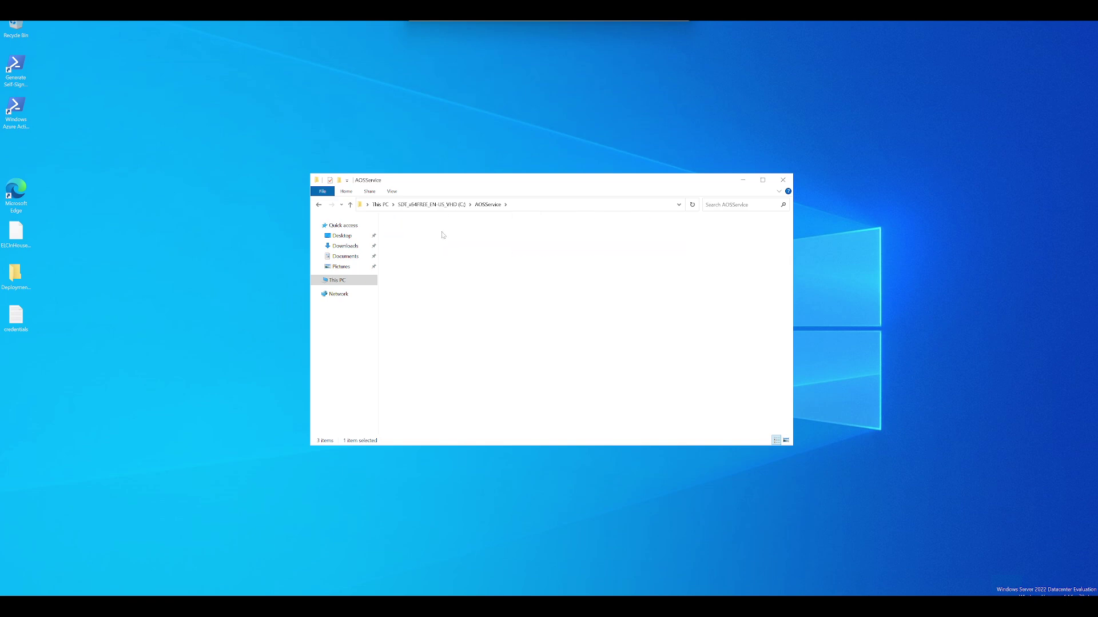
scroll(436, 300, "down", 5)
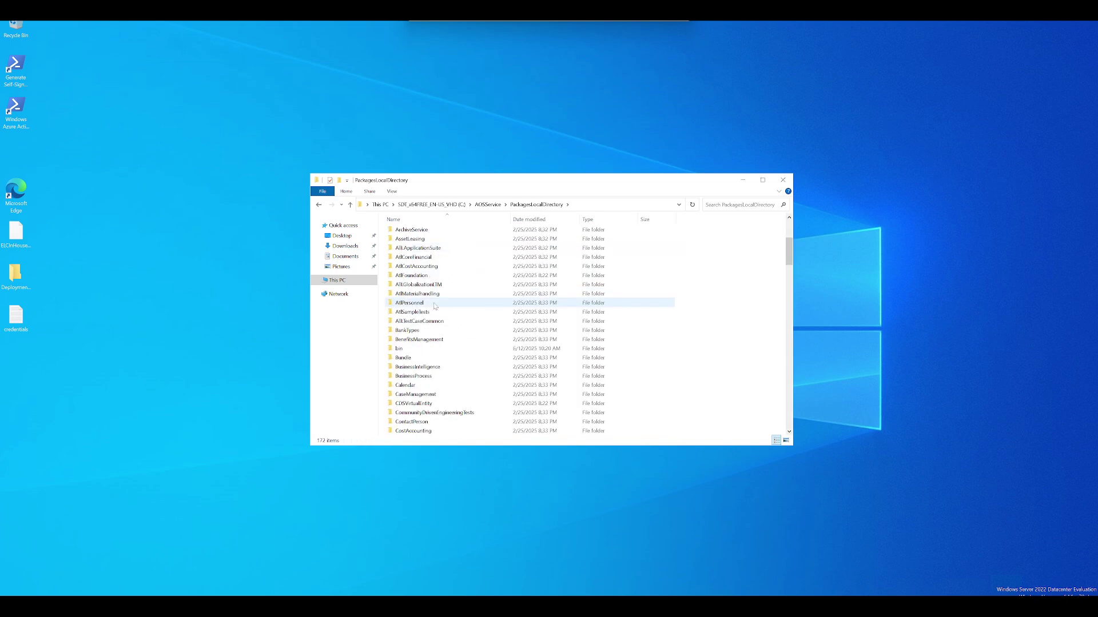
left_click(399, 350)
double_click(399, 350)
scroll(416, 339, "down", 10)
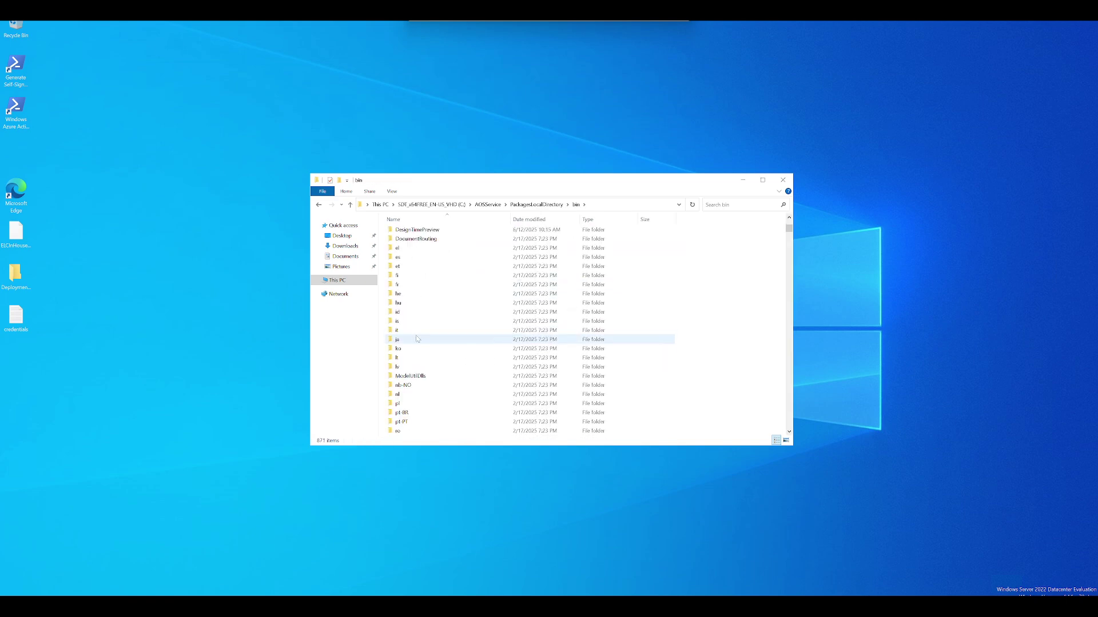
scroll(416, 339, "down", 6)
scroll(419, 320, "up", 3)
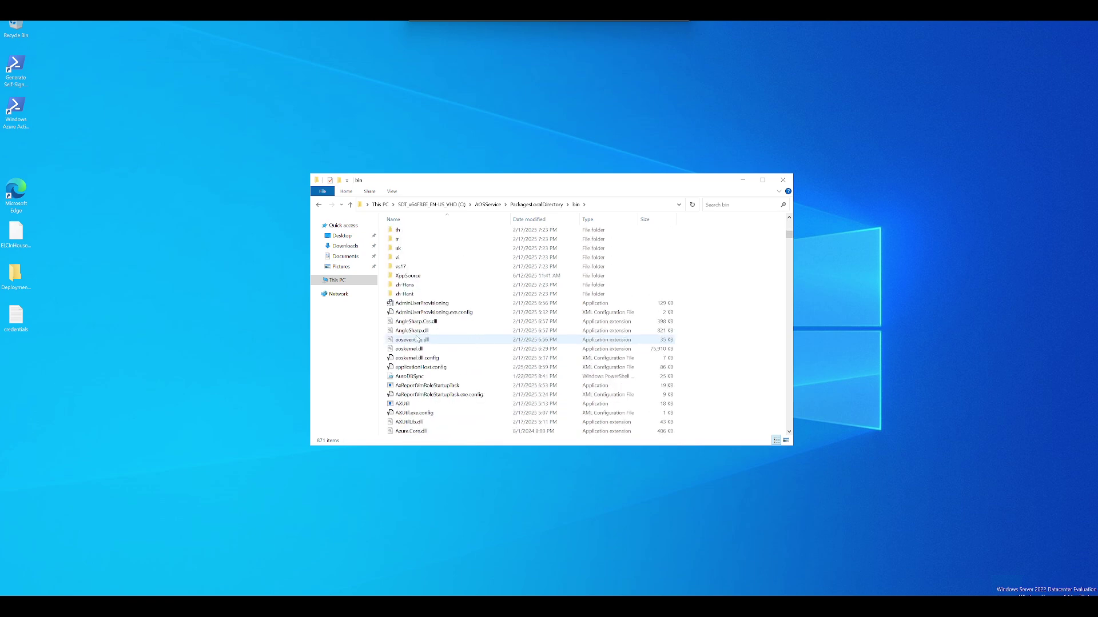
Run AdminUserProvisioning from the bin folder as administrator, opening its AAD-Global provisioning dialog.
right_click(421, 304)
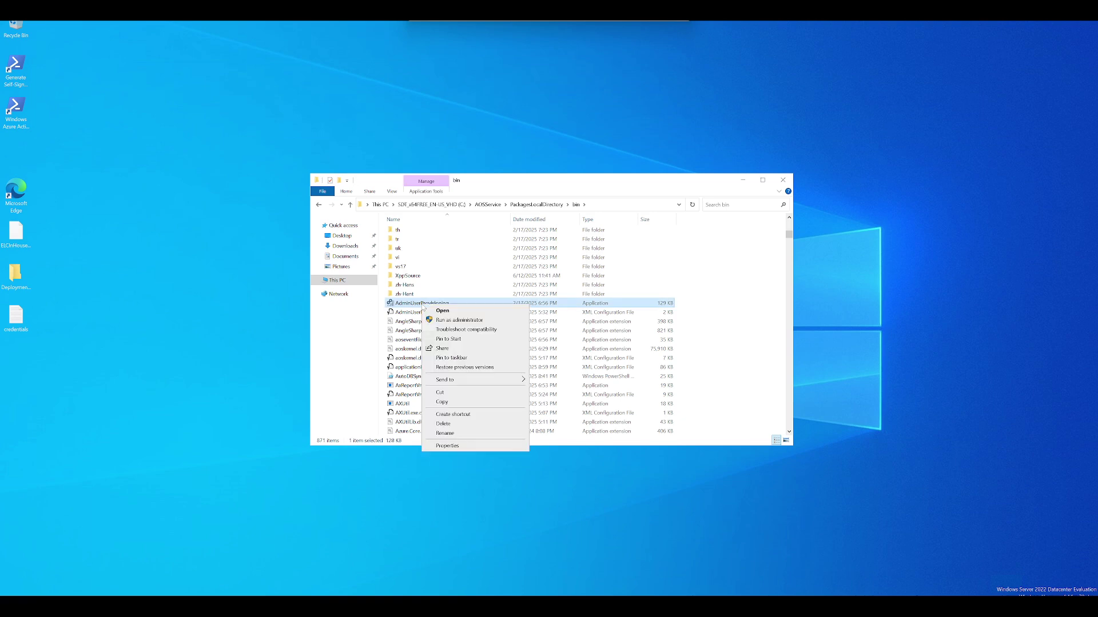
left_click(463, 321)
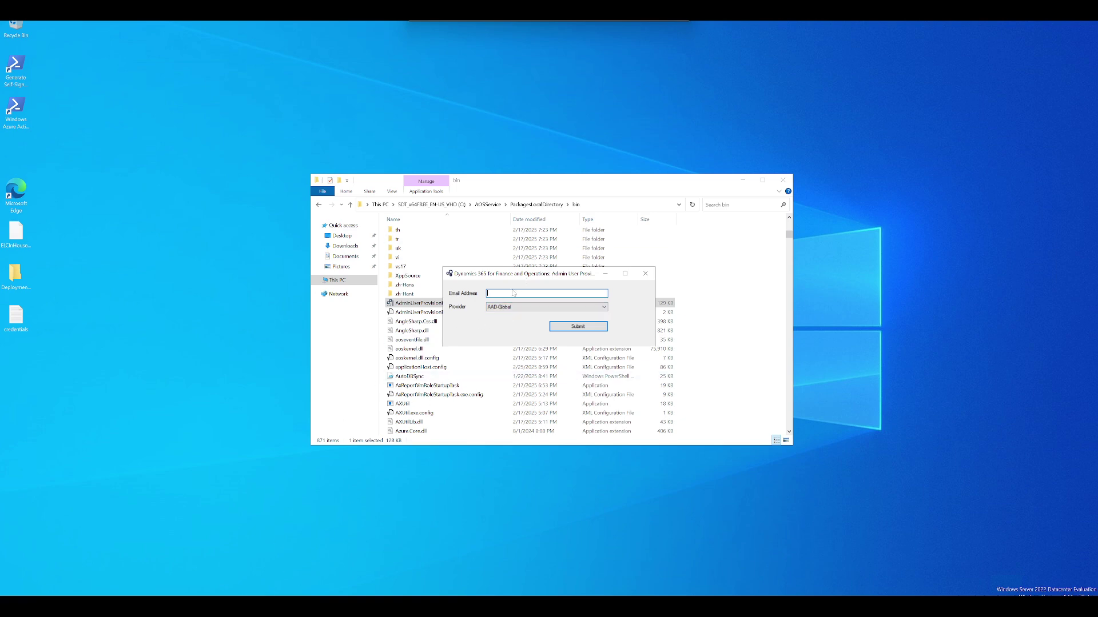
mouse_move(200, 606)
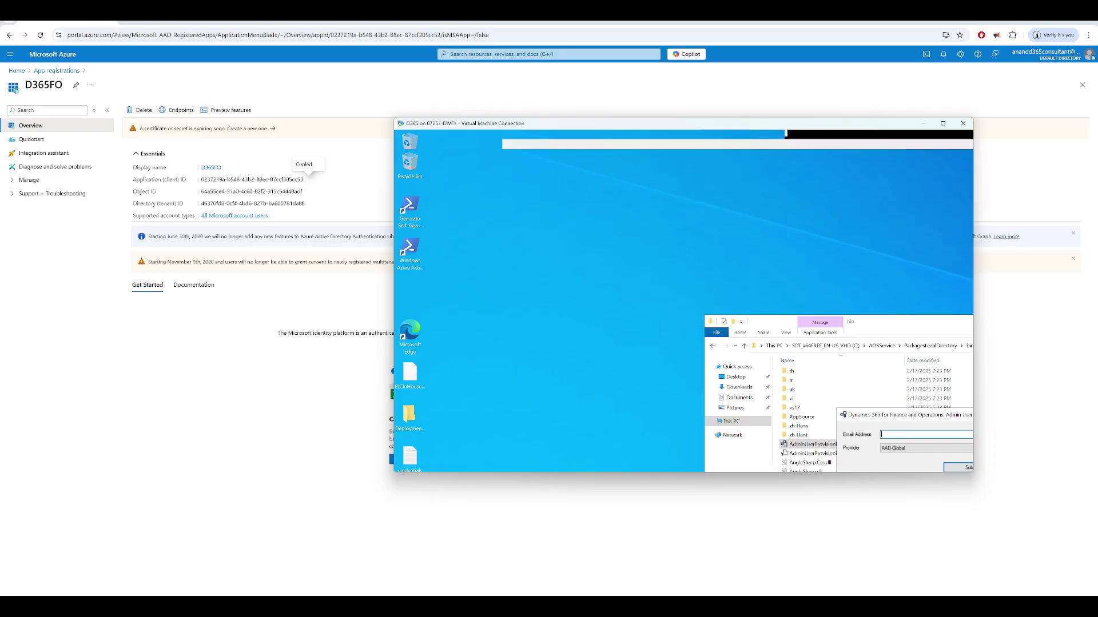
Copy the D365FO client ID, check the Default Directory's Users list (2 users), and return to the VM.
left_click(670, 29)
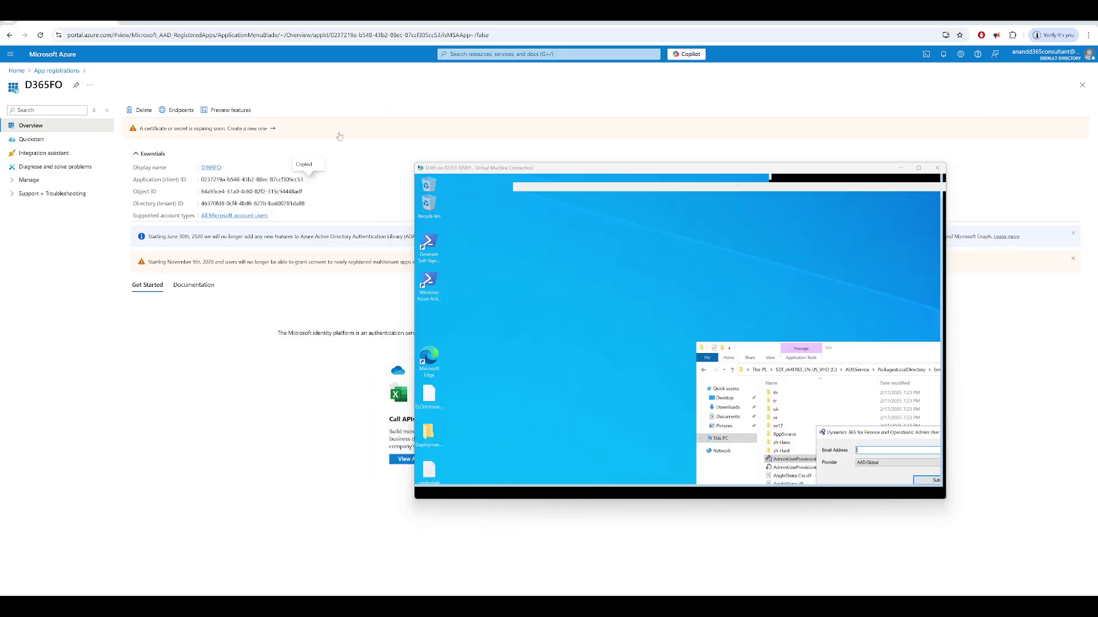
left_click(308, 179)
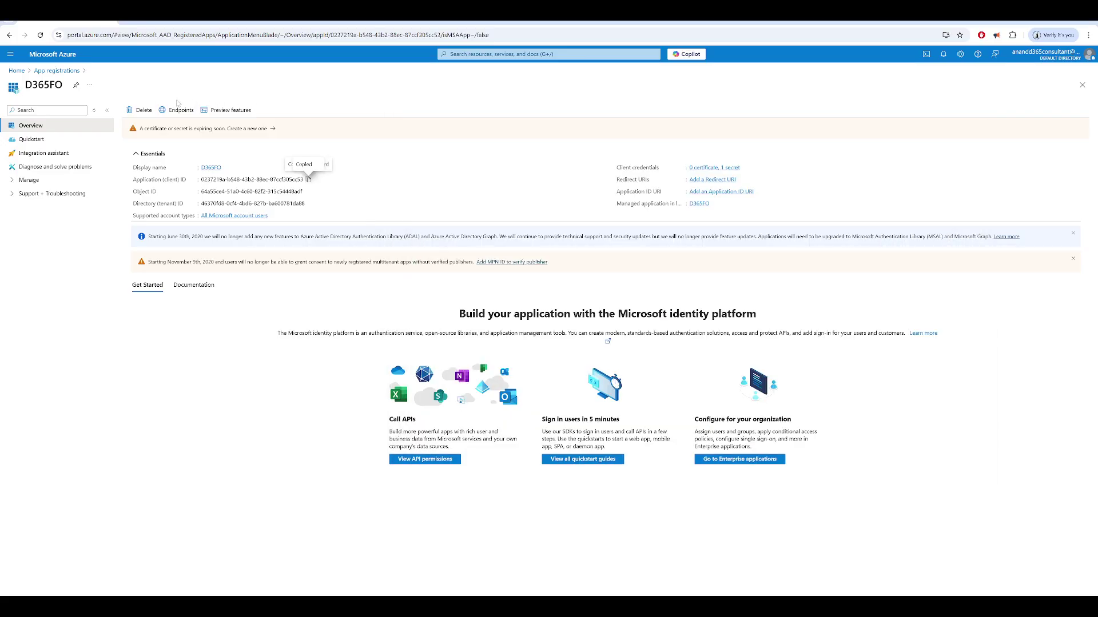
left_click(16, 70)
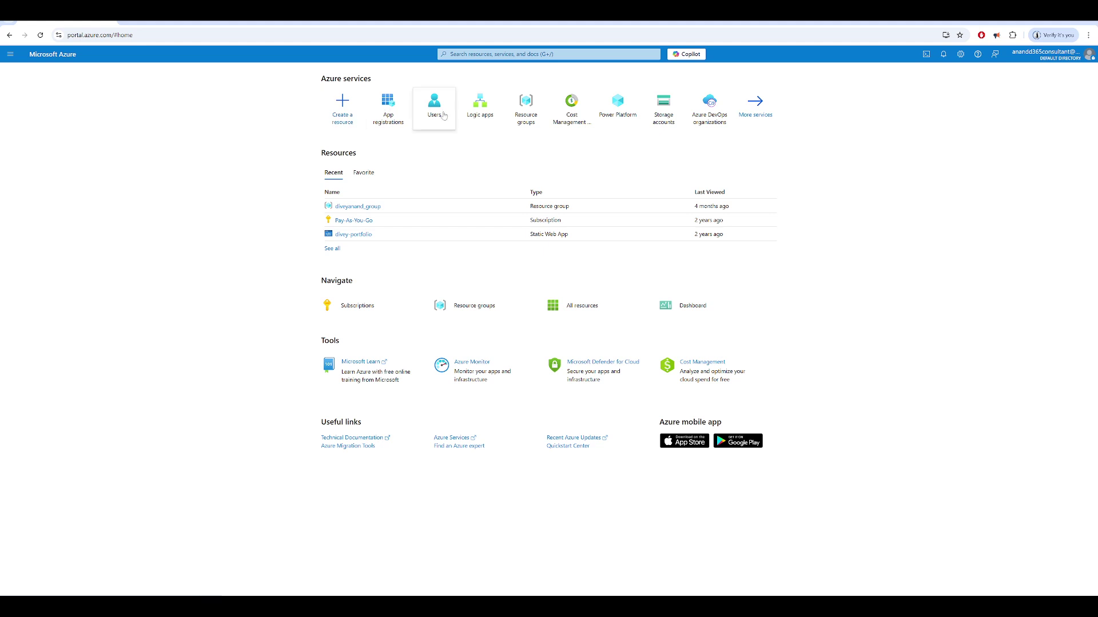
left_click(444, 115)
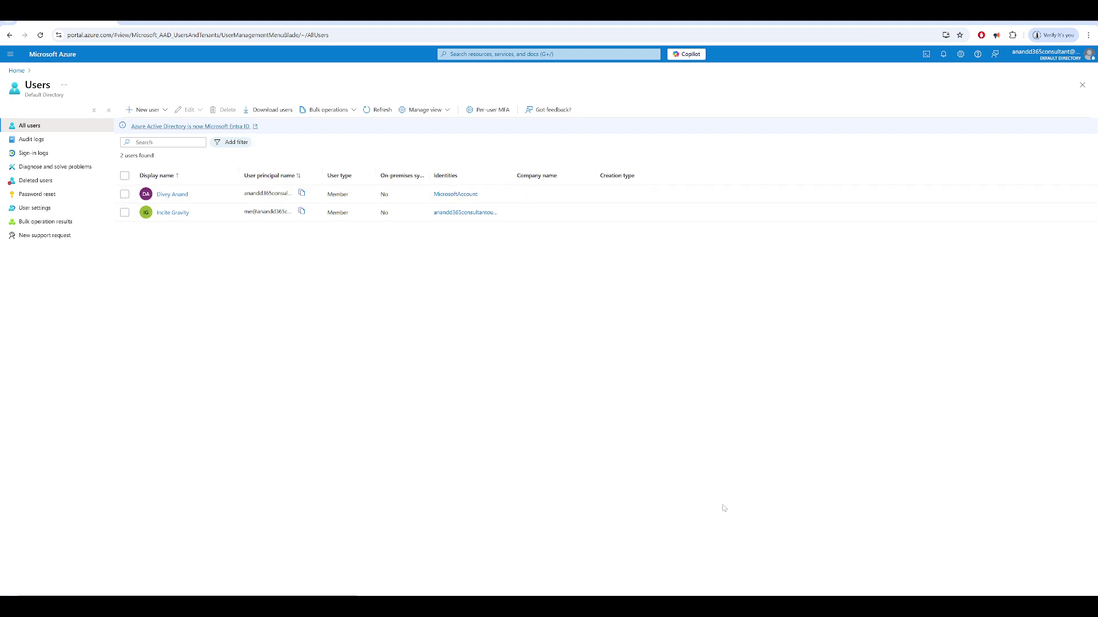
left_click(722, 583)
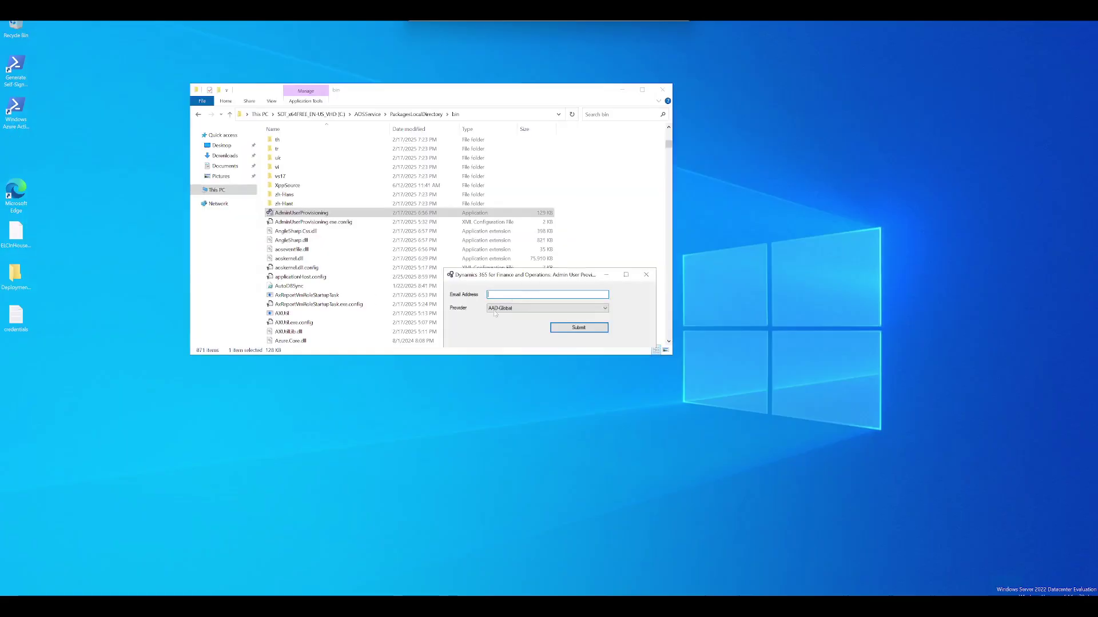
Close the provisioning dialog and File Explorer, then reload the Dynamics 365 page, which still shows error 500.
left_click(646, 274)
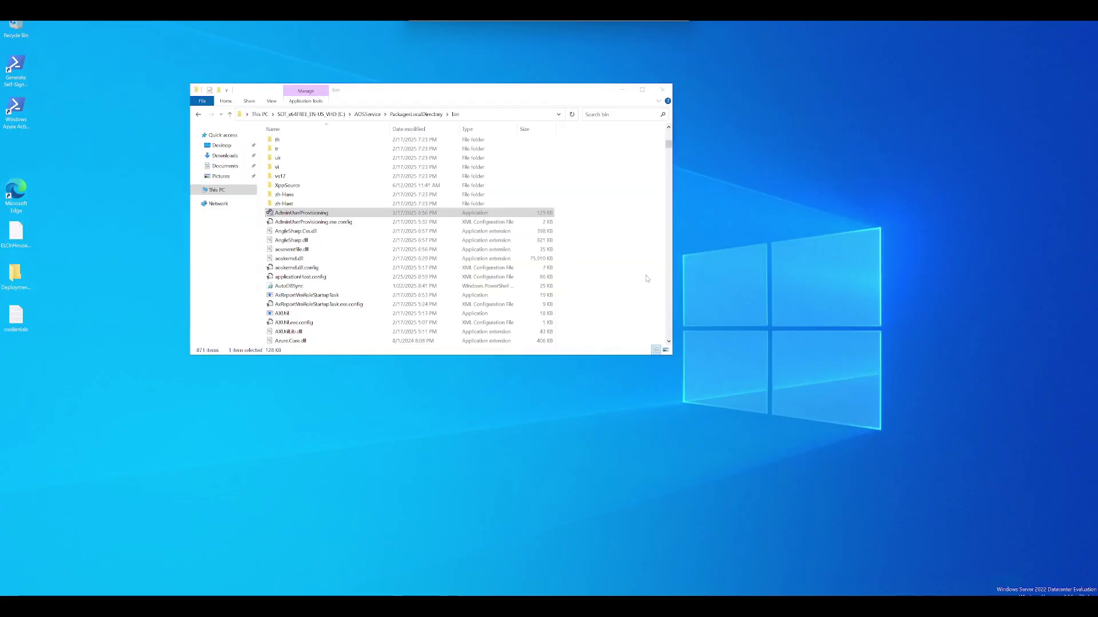
left_click(664, 90)
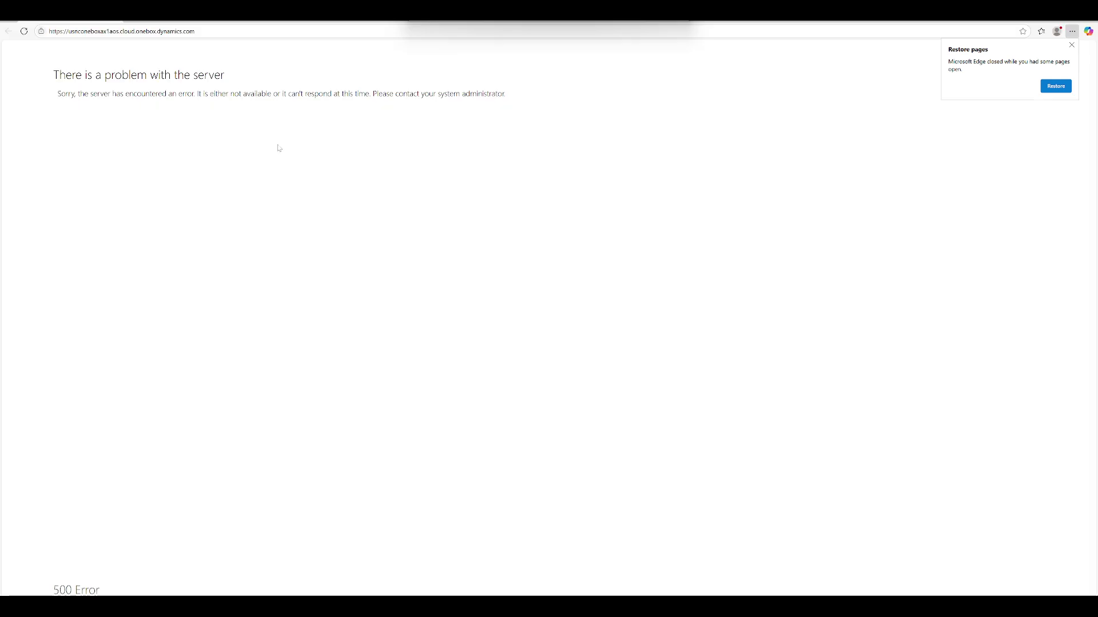
key("F5")
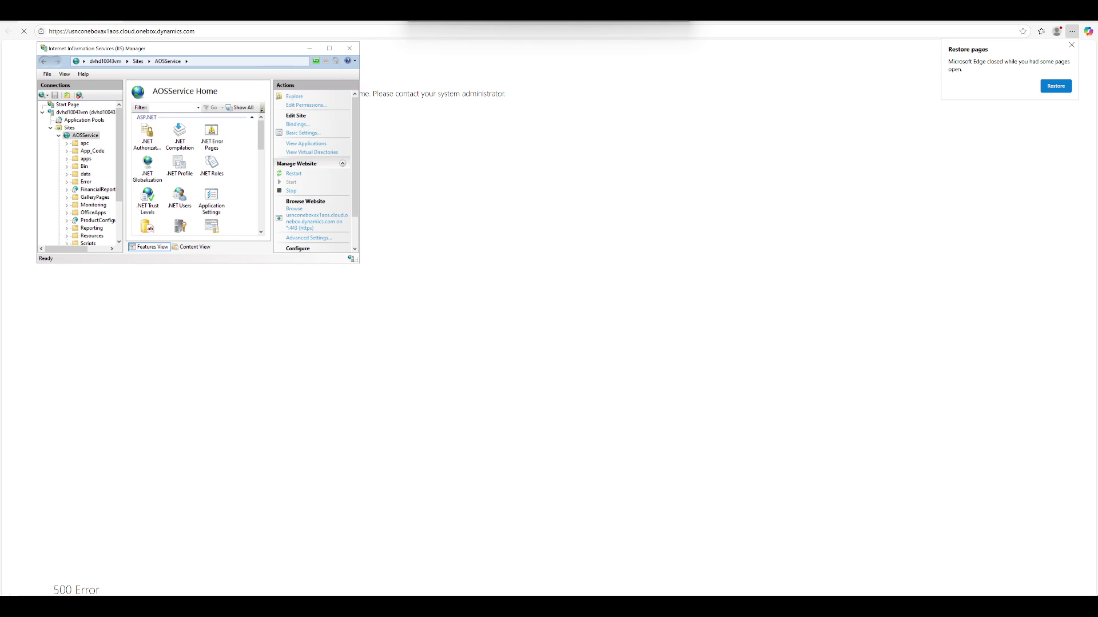
Open the Services console from a 'services' search and jump to services beginning with M.
key("super")
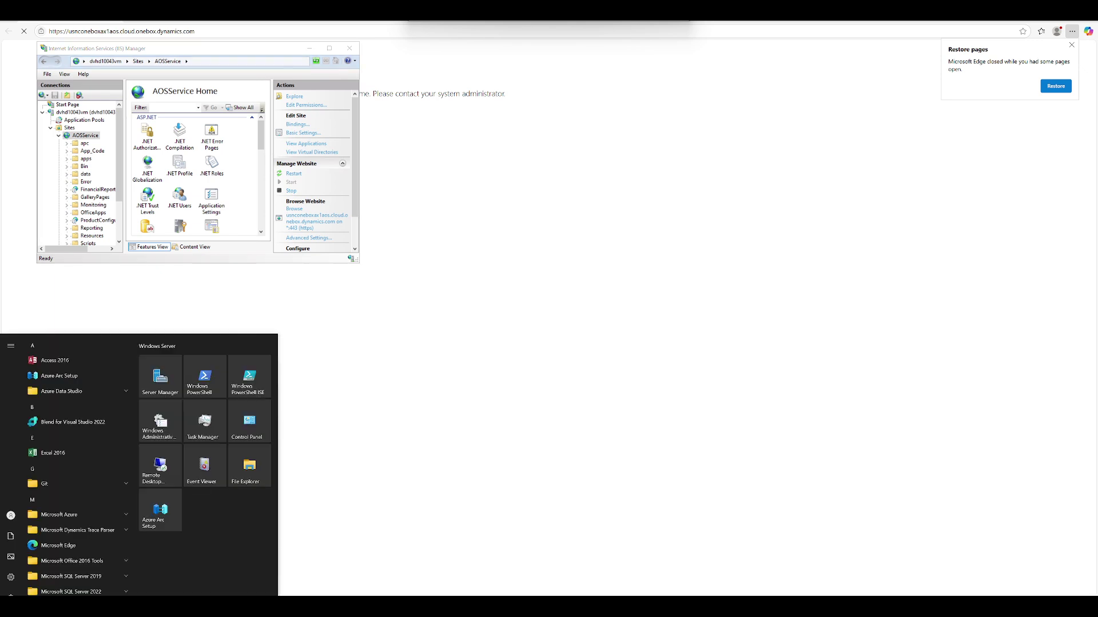
type("services")
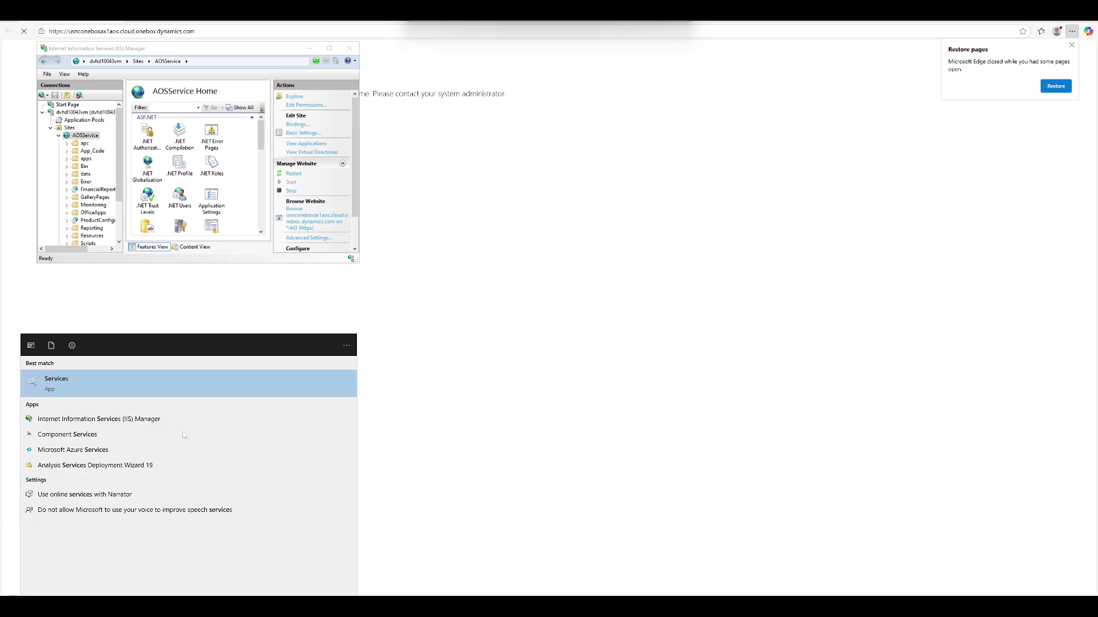
left_click(60, 380)
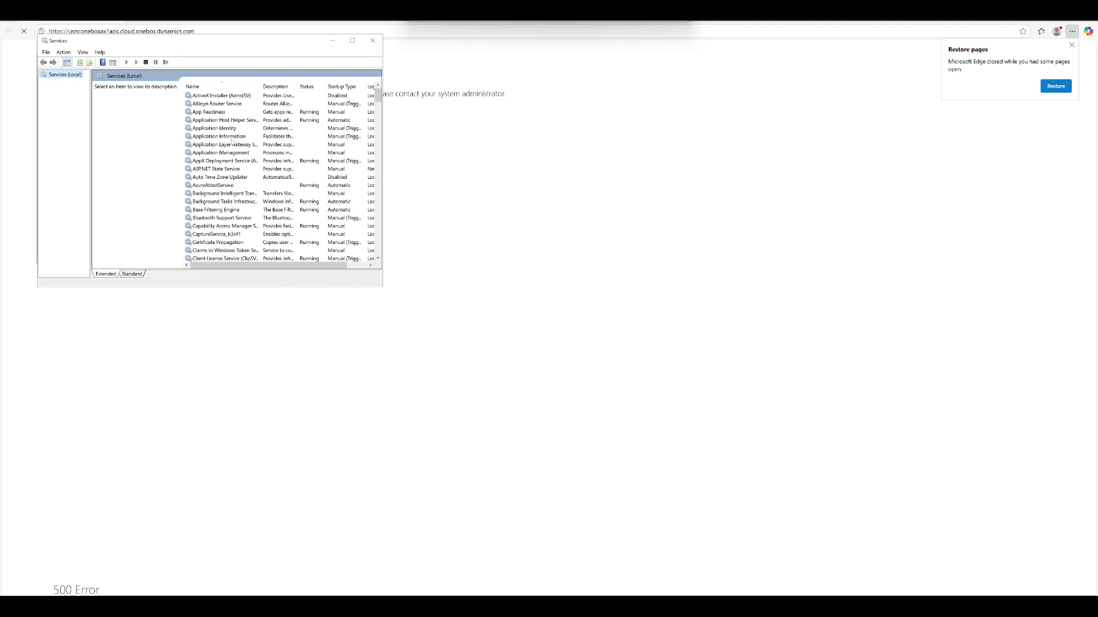
left_click(233, 137)
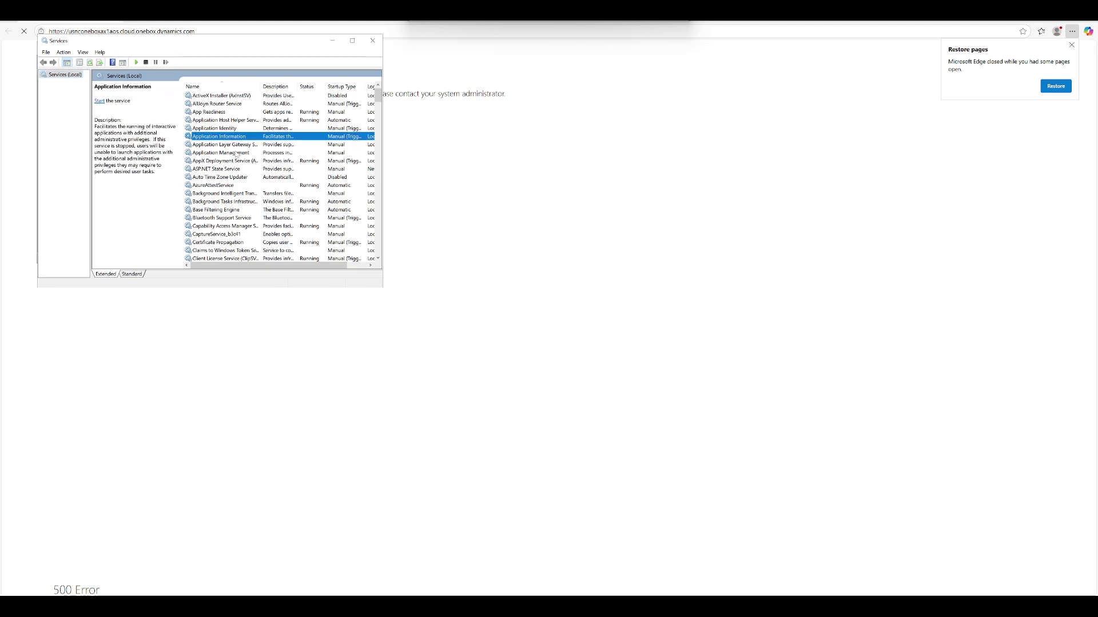
key("m")
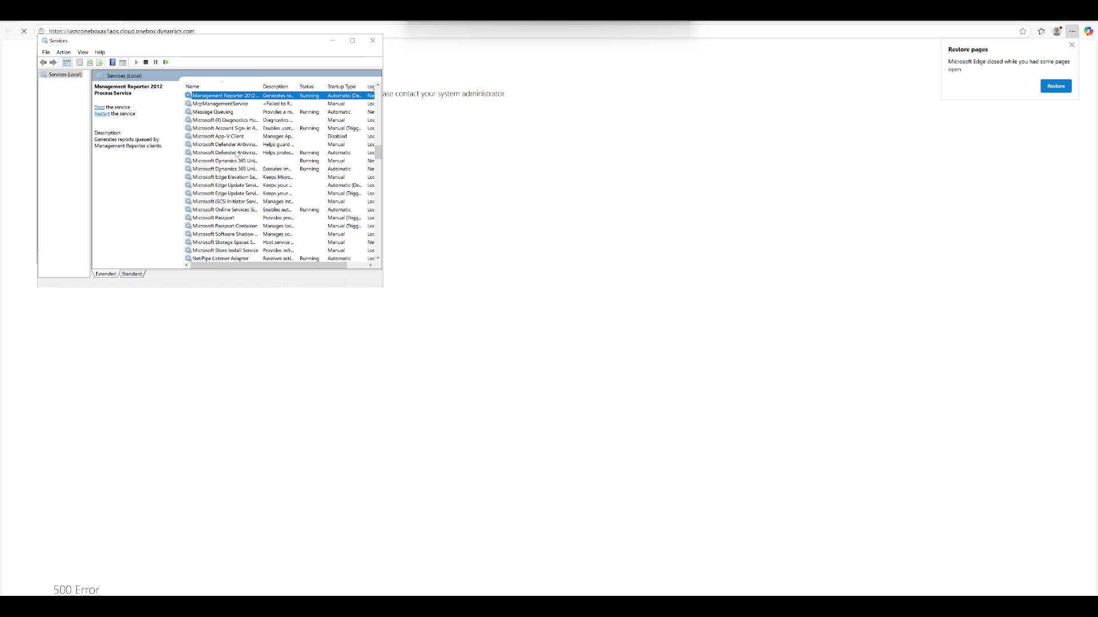
Maximize Services, widen Name and Description, and confirm Dynamics 365 Batch Management and Data Import Export are running.
left_click(352, 40)
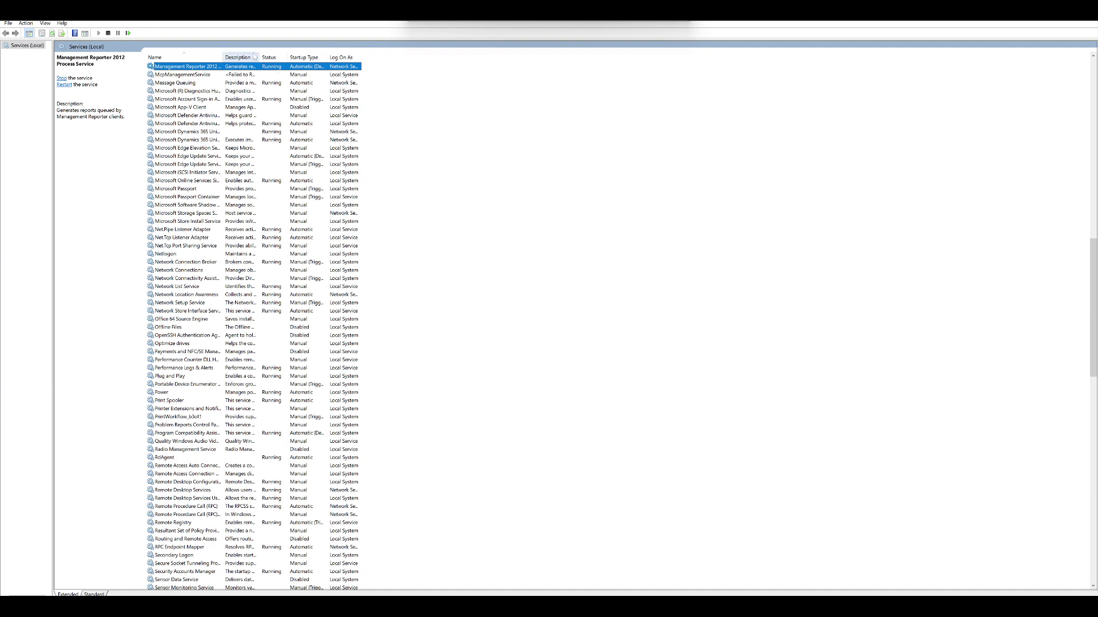
left_click_drag(415, 54, 538, 57)
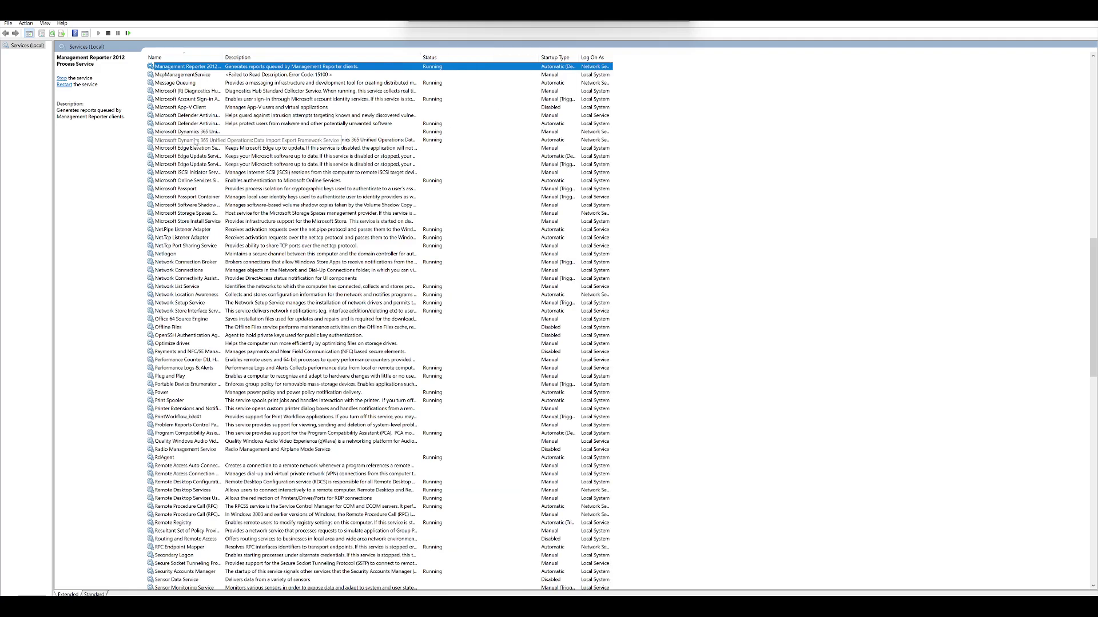
left_click(196, 140)
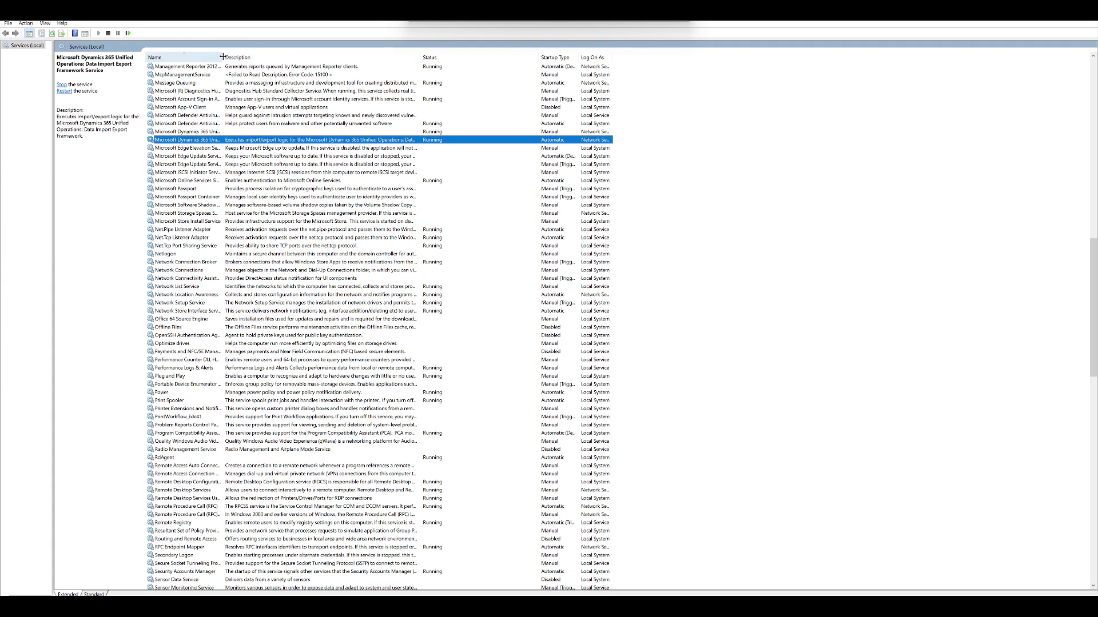
left_click_drag(223, 58, 351, 57)
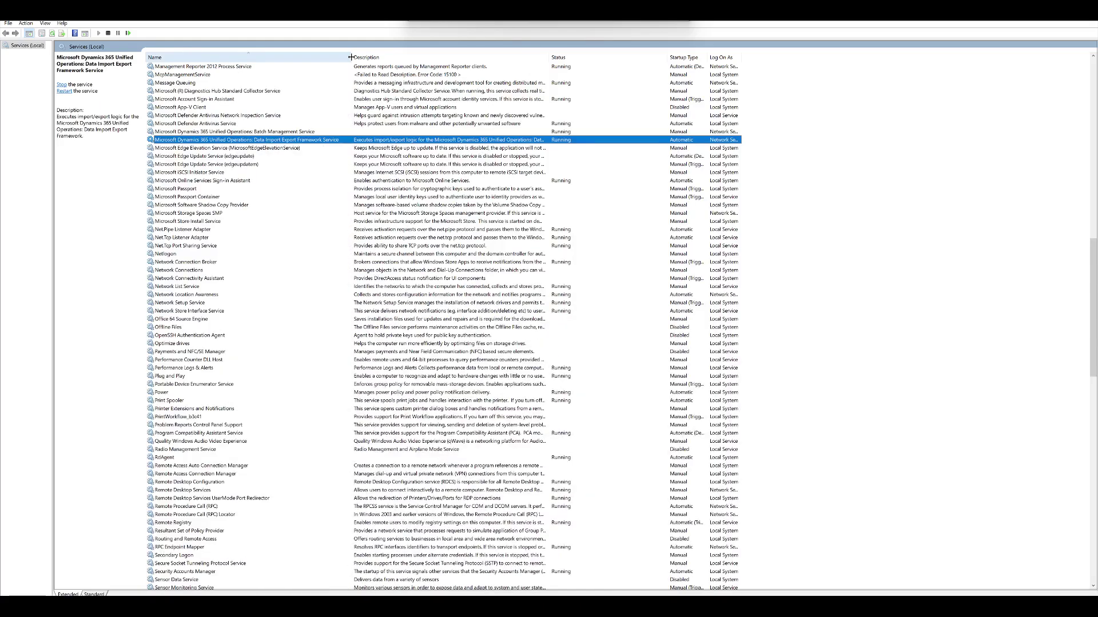
left_click(306, 134)
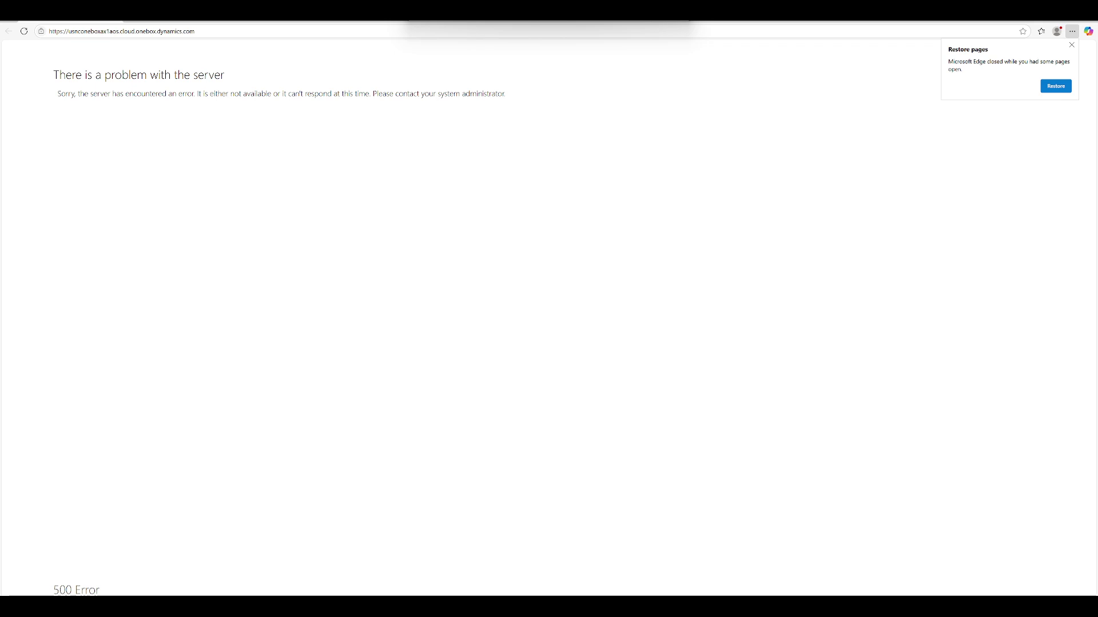
Restore Edge's previous tabs and switch to the Dynamics 365 CustTableListPage tab for usmf.
key("super")
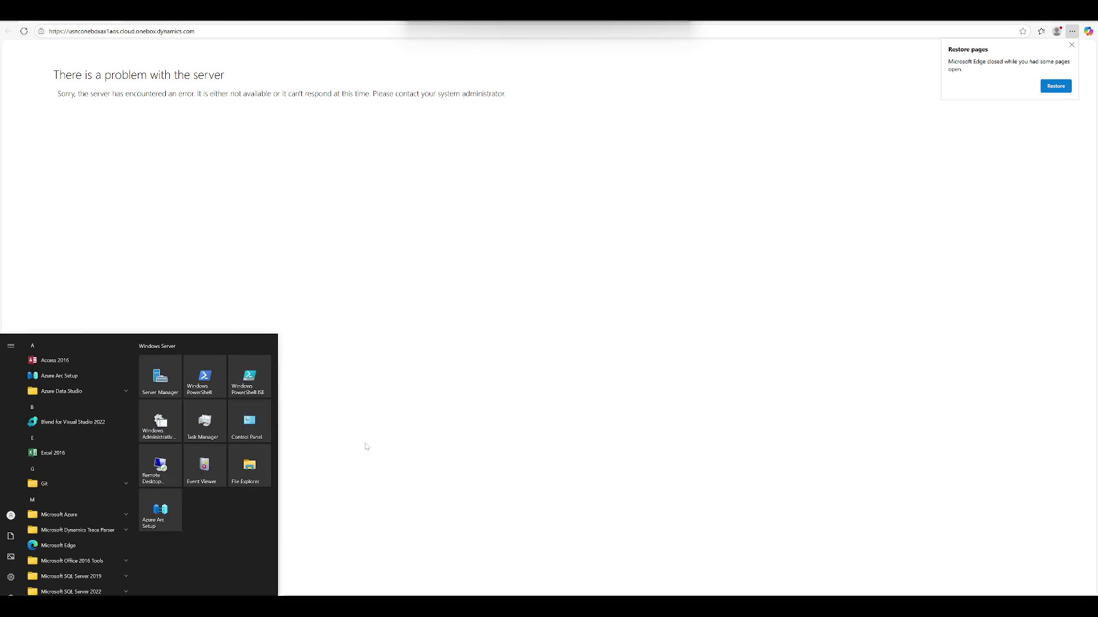
left_click(366, 447)
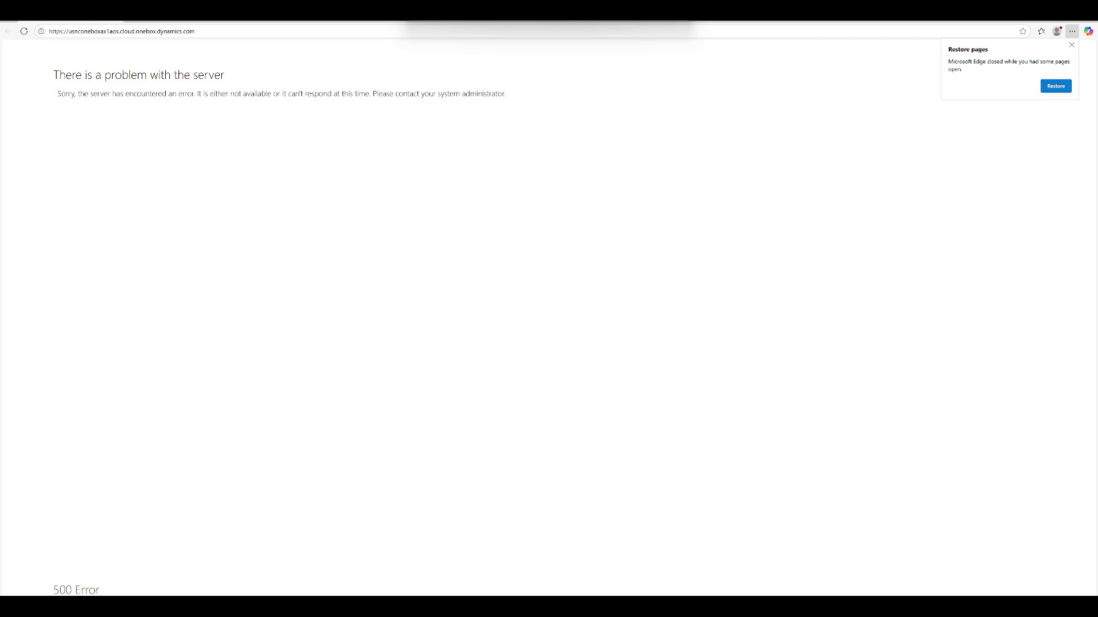
left_click(1058, 86)
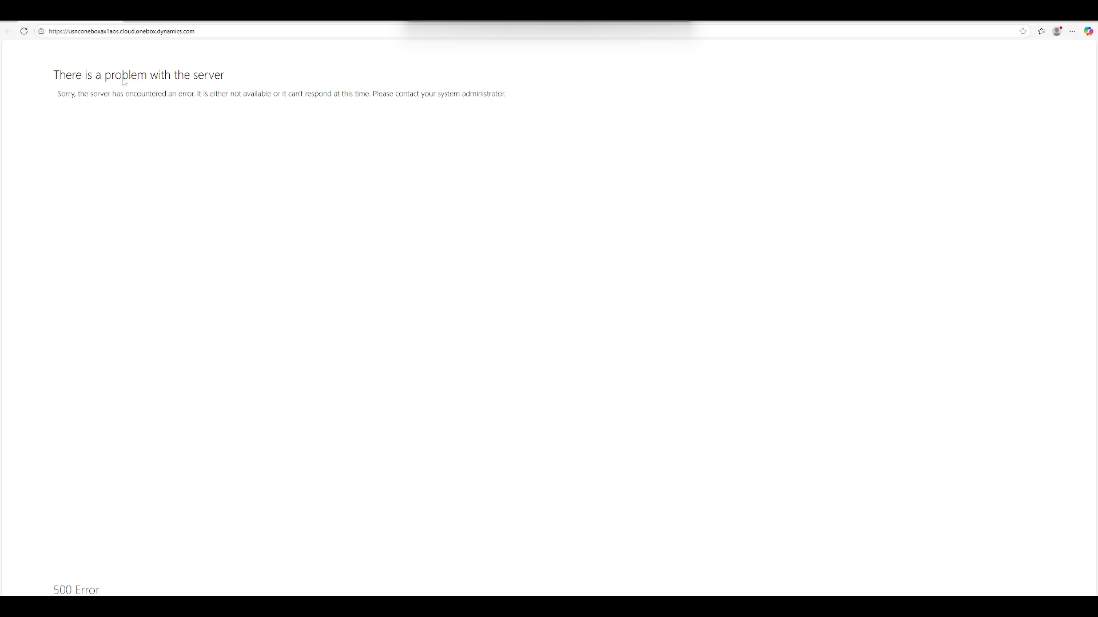
left_click(155, 26)
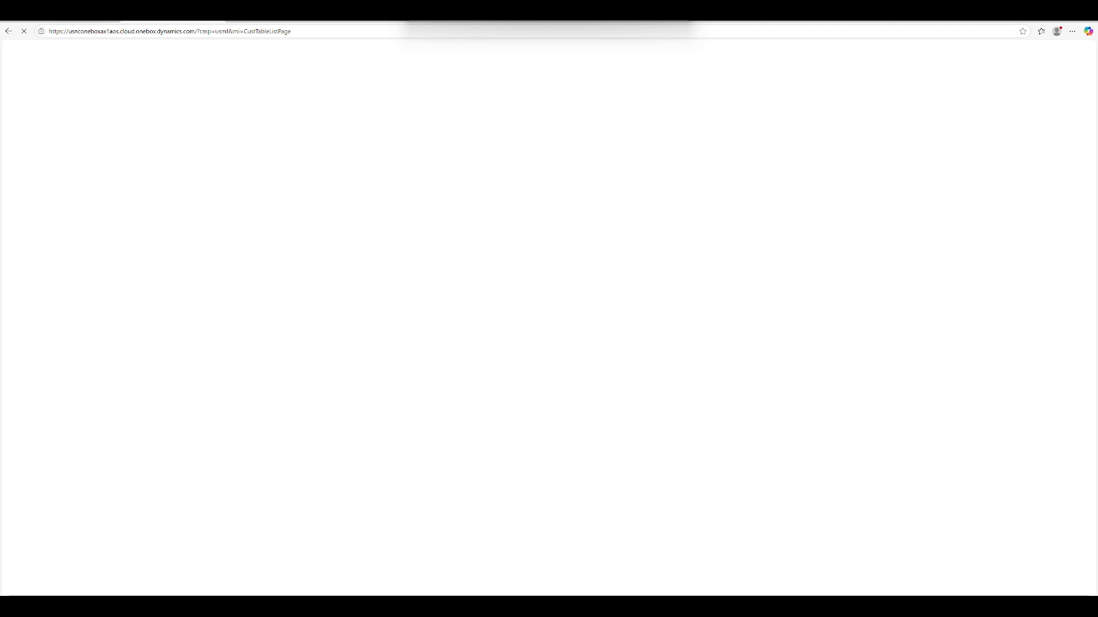
Launch Visual Studio 2022 and open the recent ElcomeInHouseDev.sln solution.
key("super")
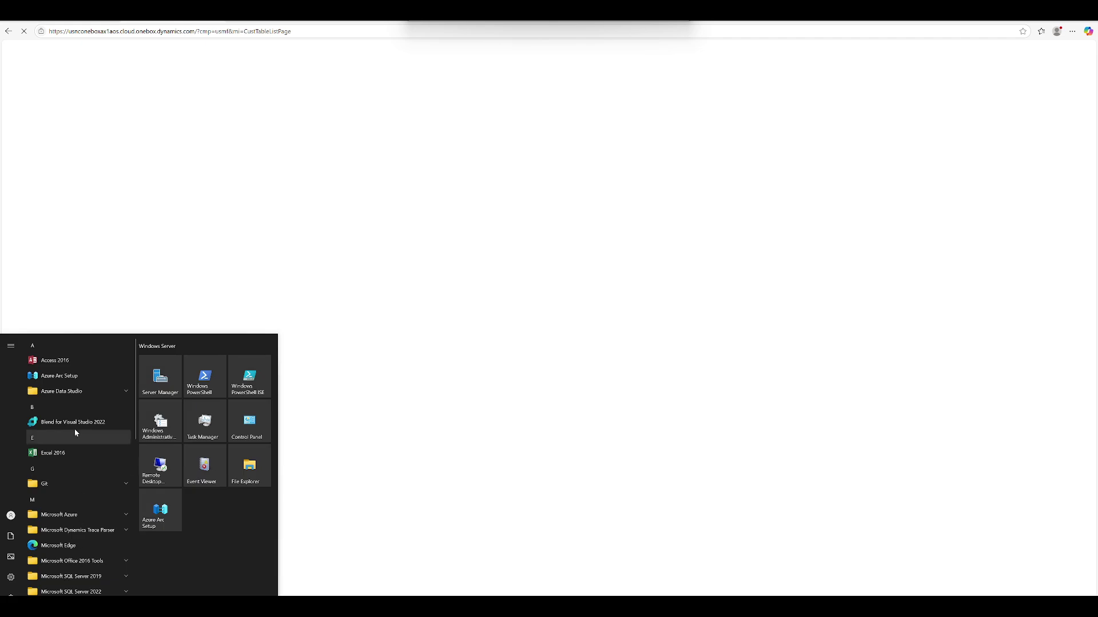
type("visual")
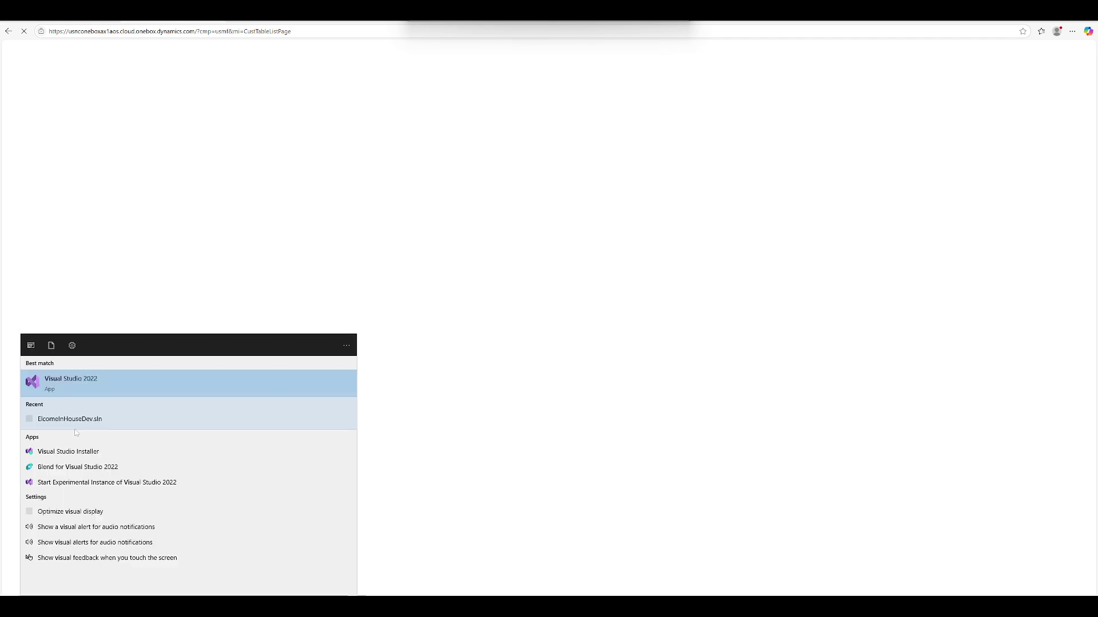
left_click(76, 385)
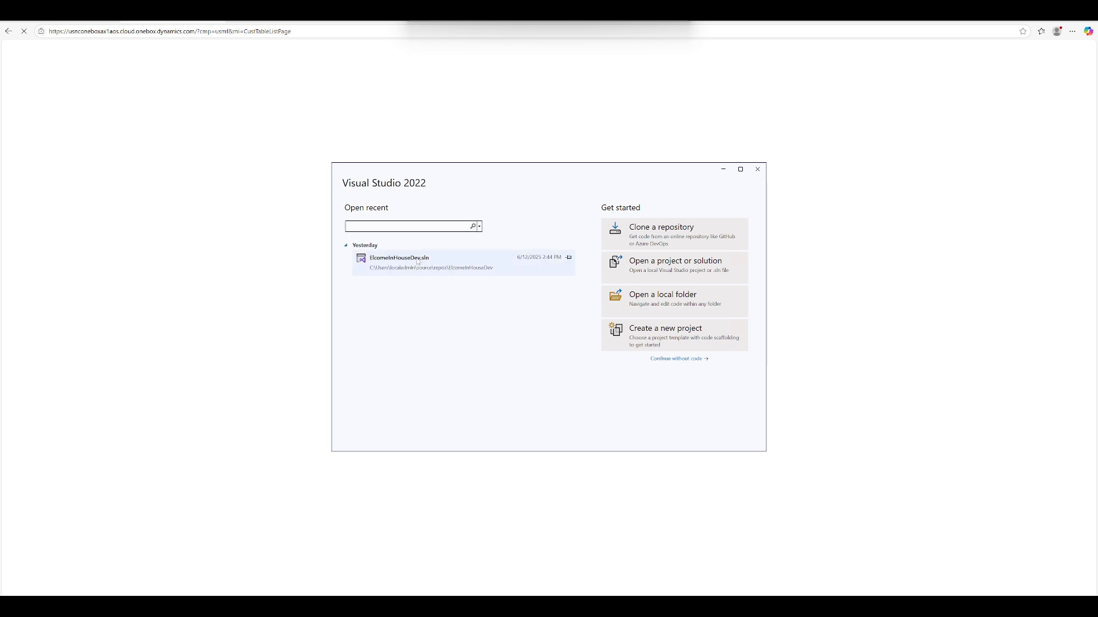
left_click(417, 261)
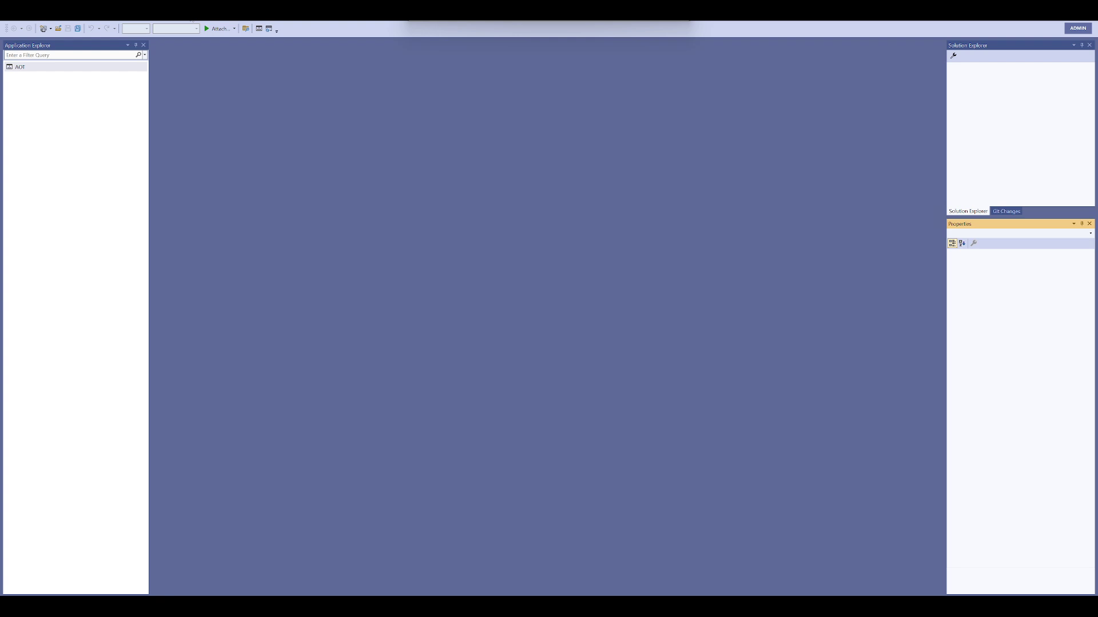
Open the Extensions > Dynamics 365 menu while the AOT finishes loading.
left_click(192, 20)
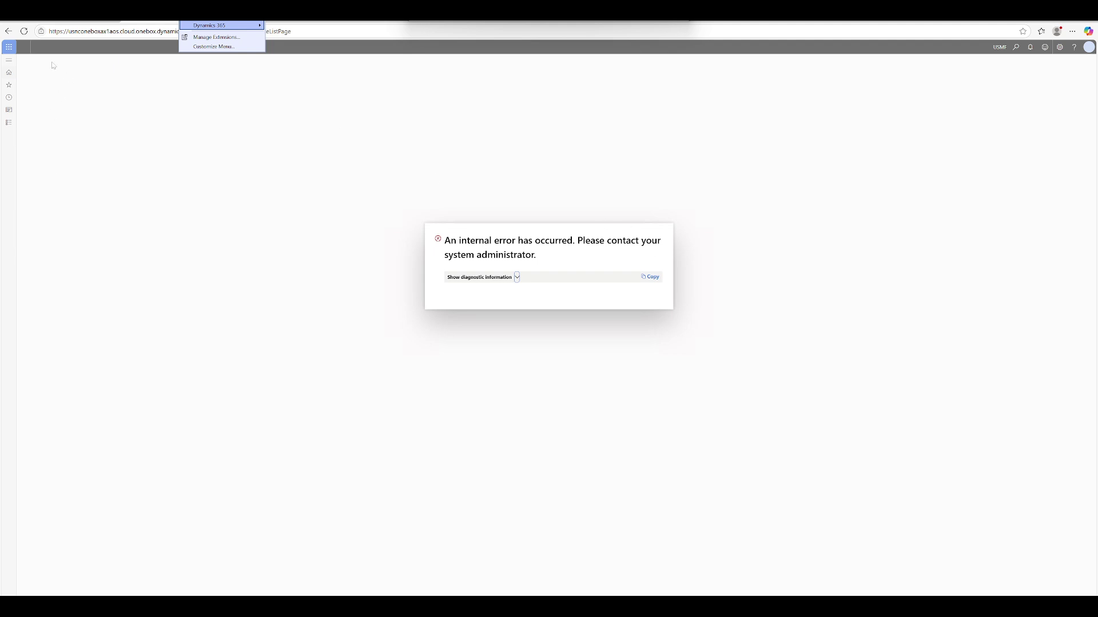
Refresh the Dynamics 365 customers page in Edge with F5.
key("F5")
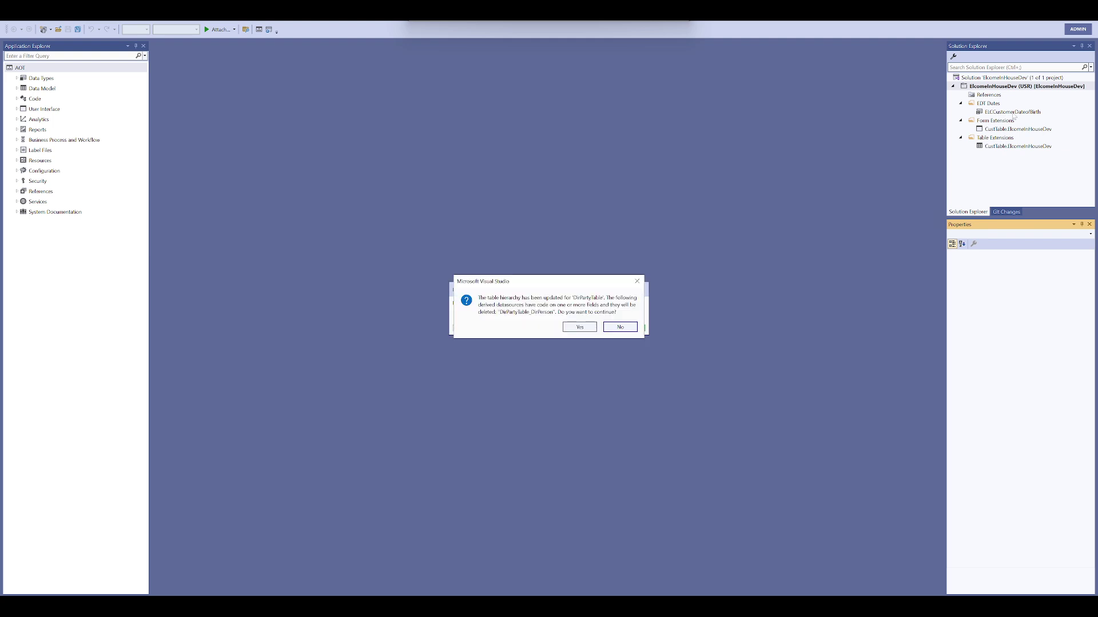
Accept the DirPartyTable table hierarchy update and return to Visual Studio's form designer.
left_click(572, 327)
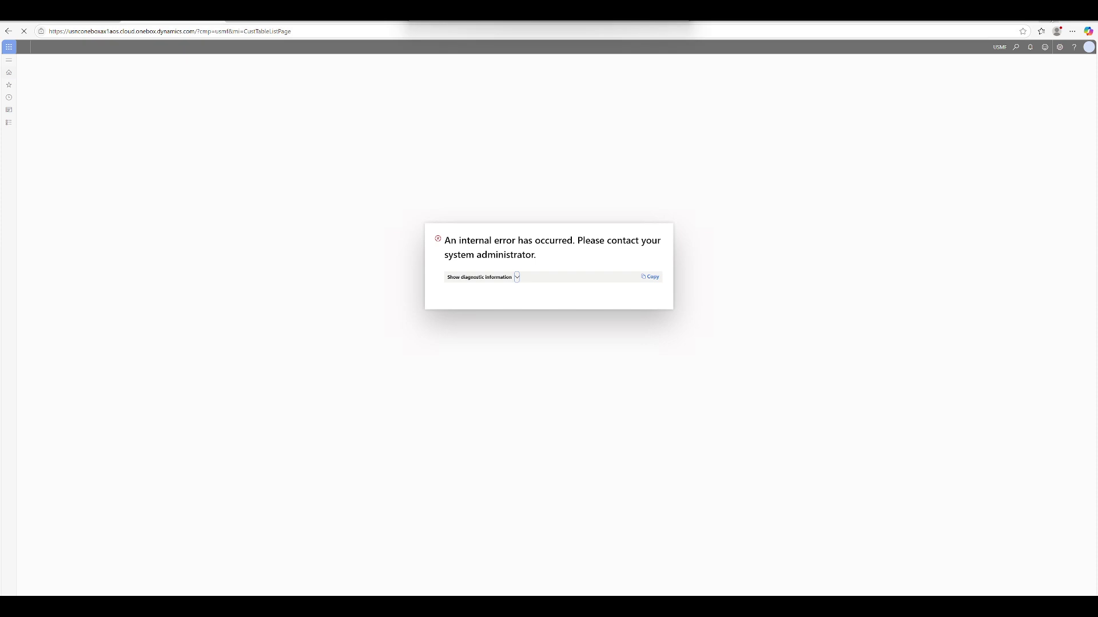
key("alt+Tab")
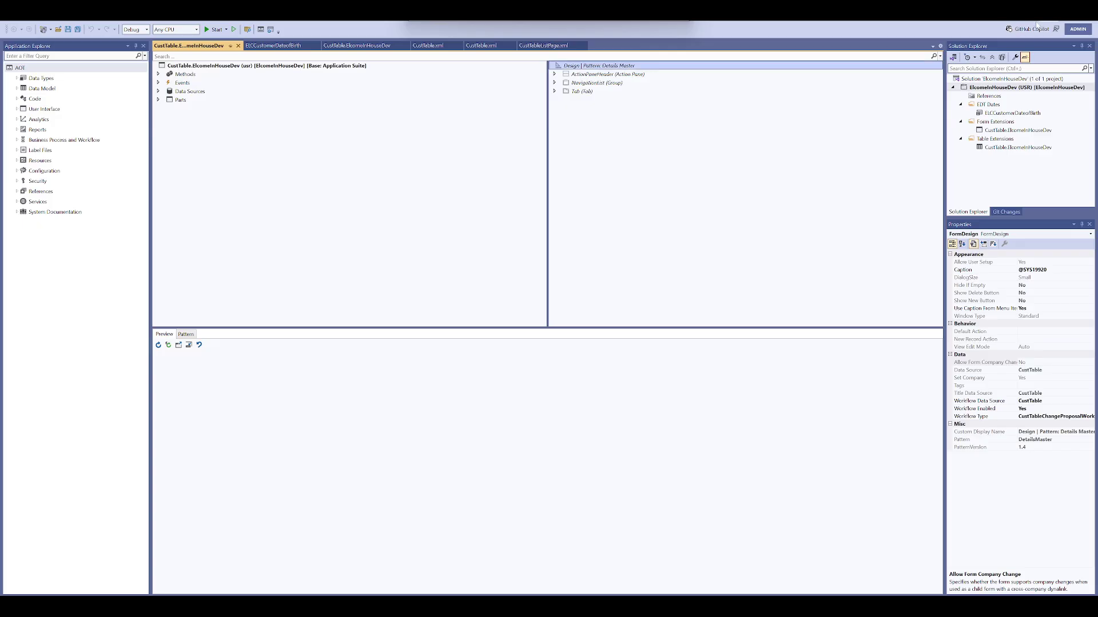
Expand the Tab, NavigationList, ActionPaneHeader, aptabGeneral, btngrpGeneralNew and btngrpGeneralActivities nodes and refresh the preview.
left_click(554, 91)
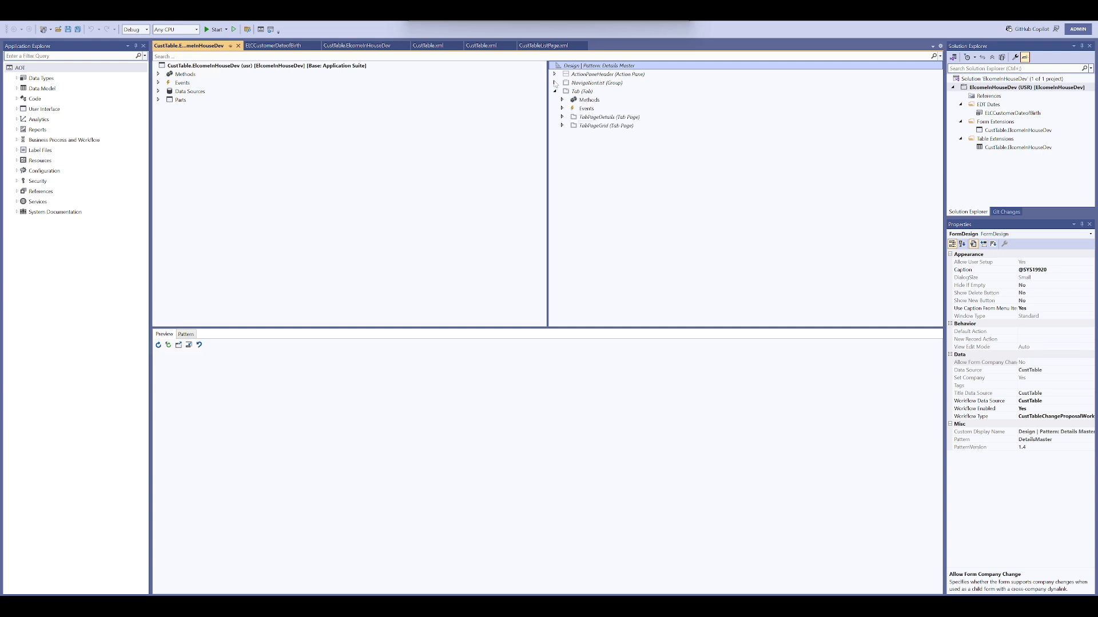
left_click(554, 83)
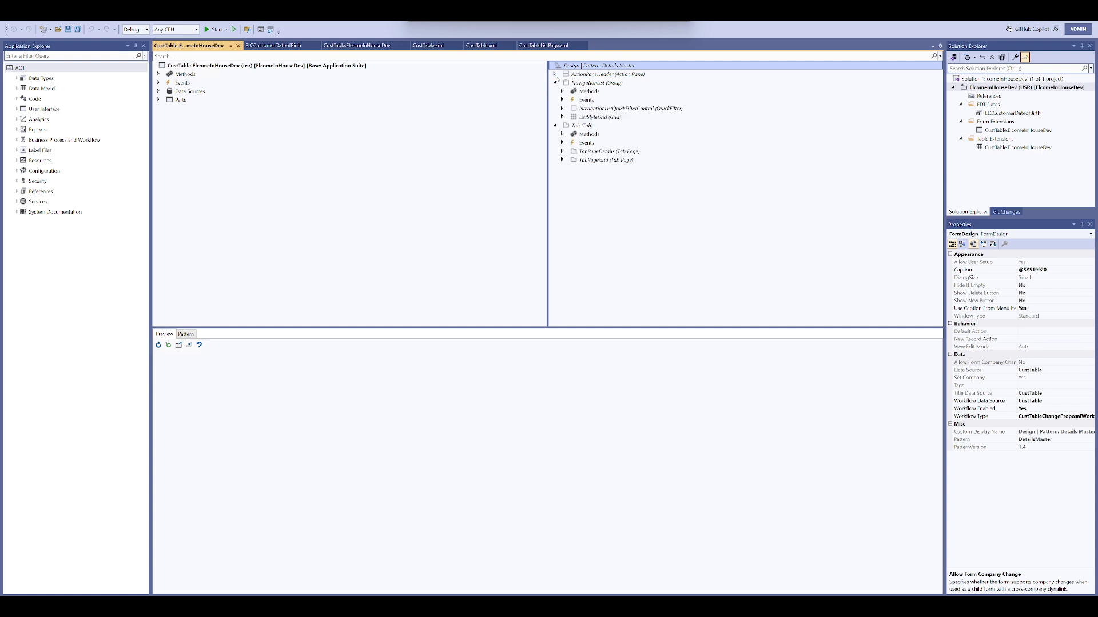
left_click(553, 75)
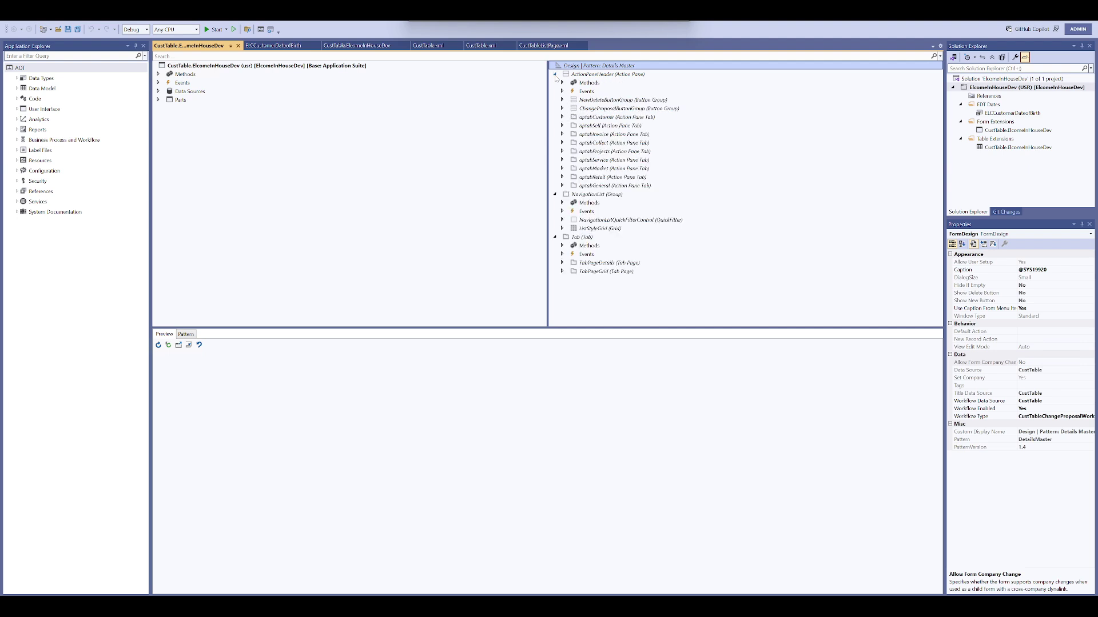
left_click(562, 186)
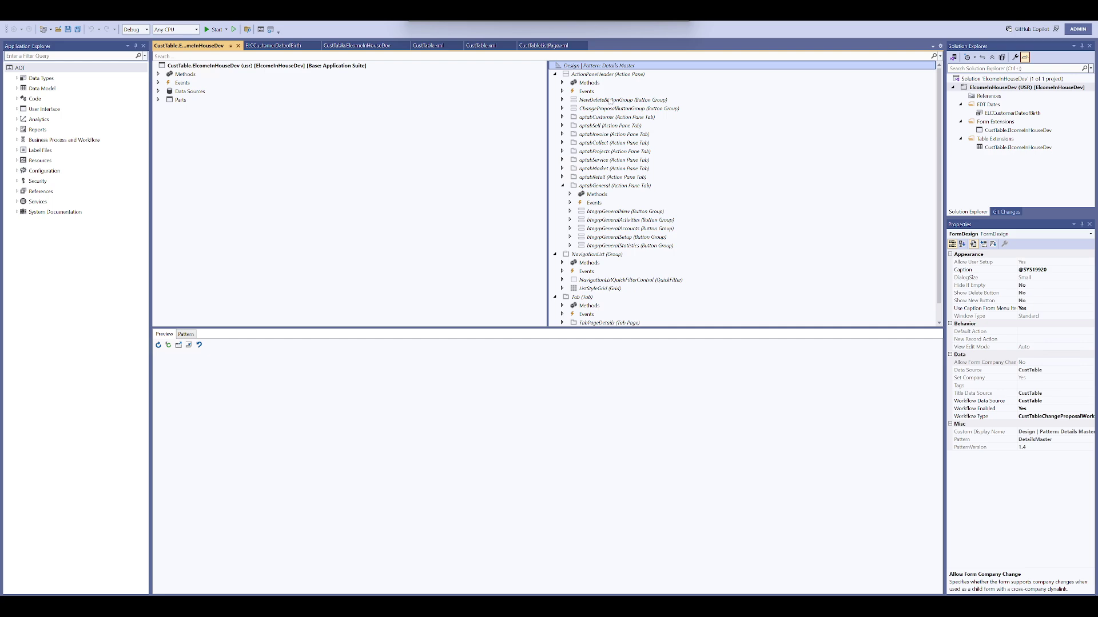
left_click(166, 356)
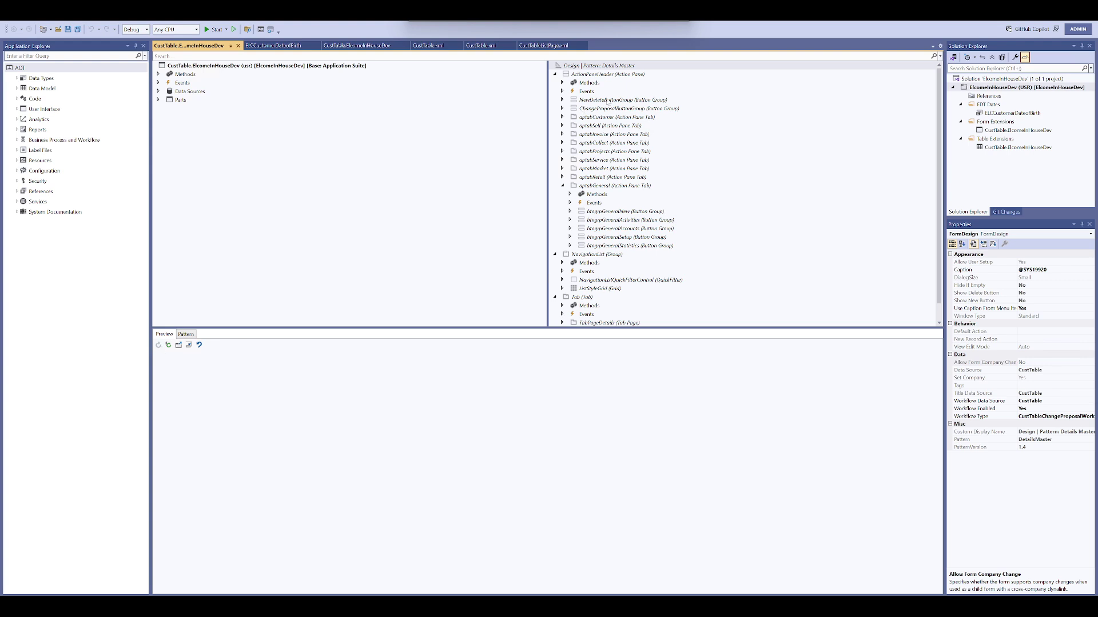
left_click(570, 212)
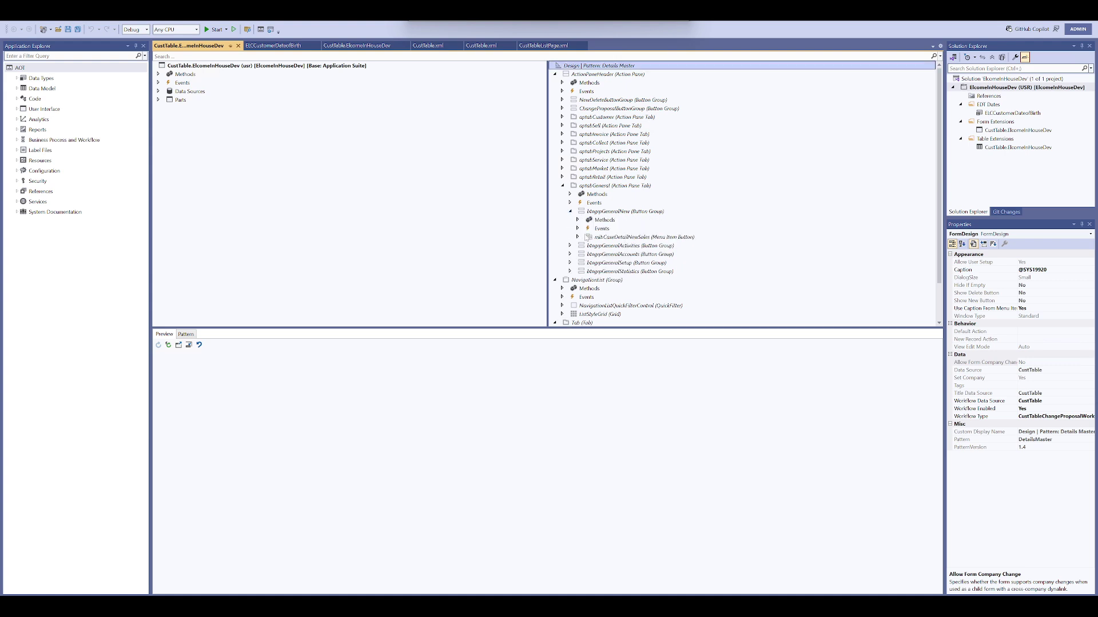
left_click(569, 246)
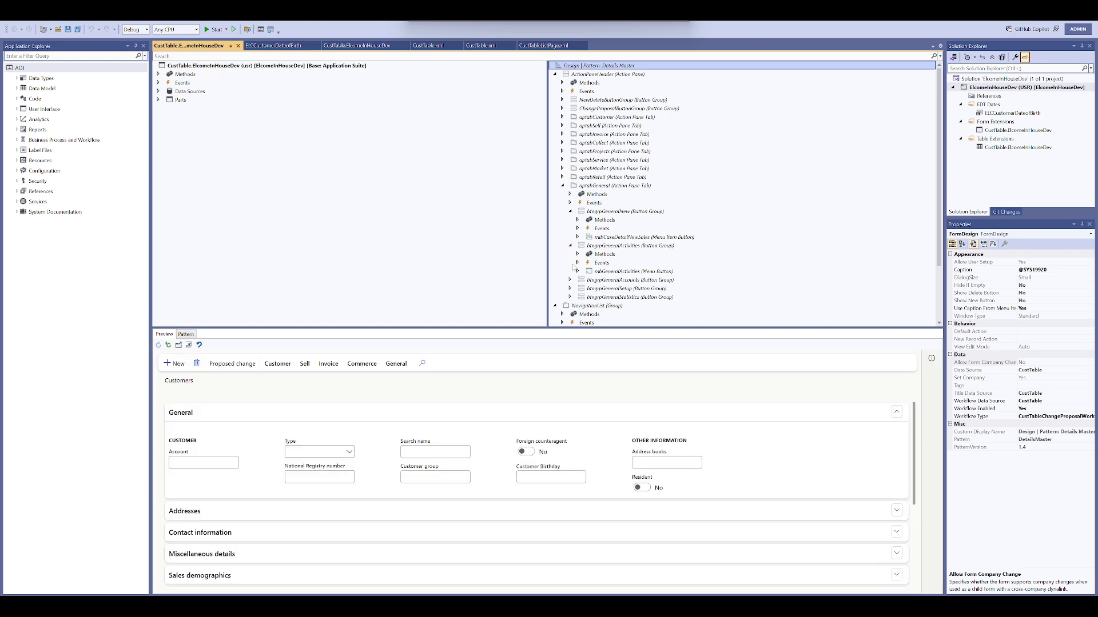
Check Customer Birthday in the preview, then open the CustTable.ElcomeInHouseDev table extension designer.
left_click(550, 472)
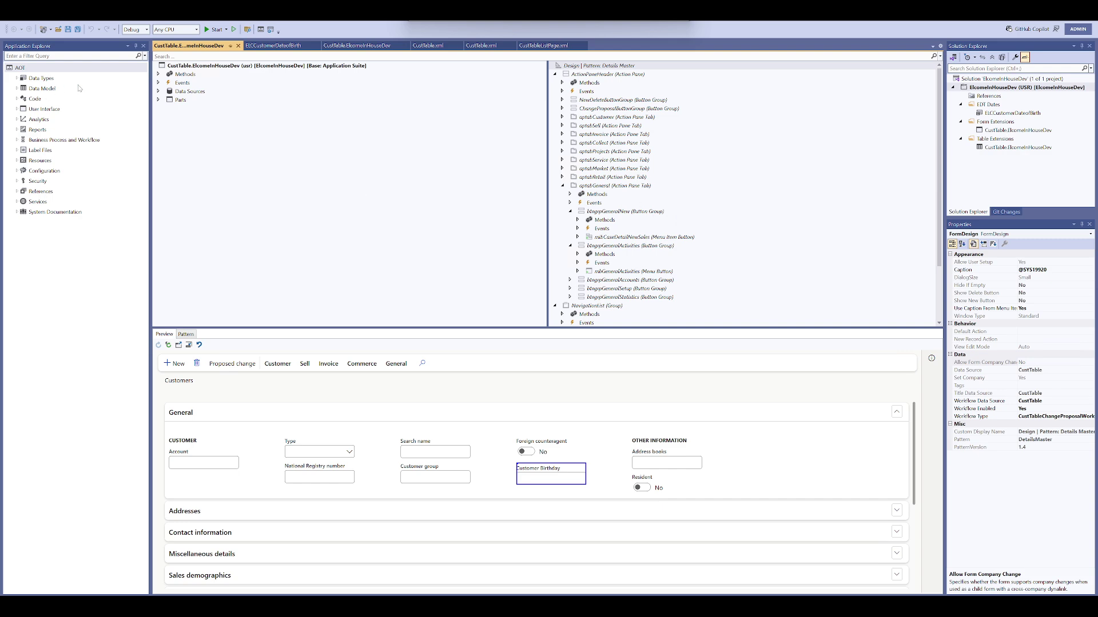
left_click(1012, 147)
double_click(998, 149)
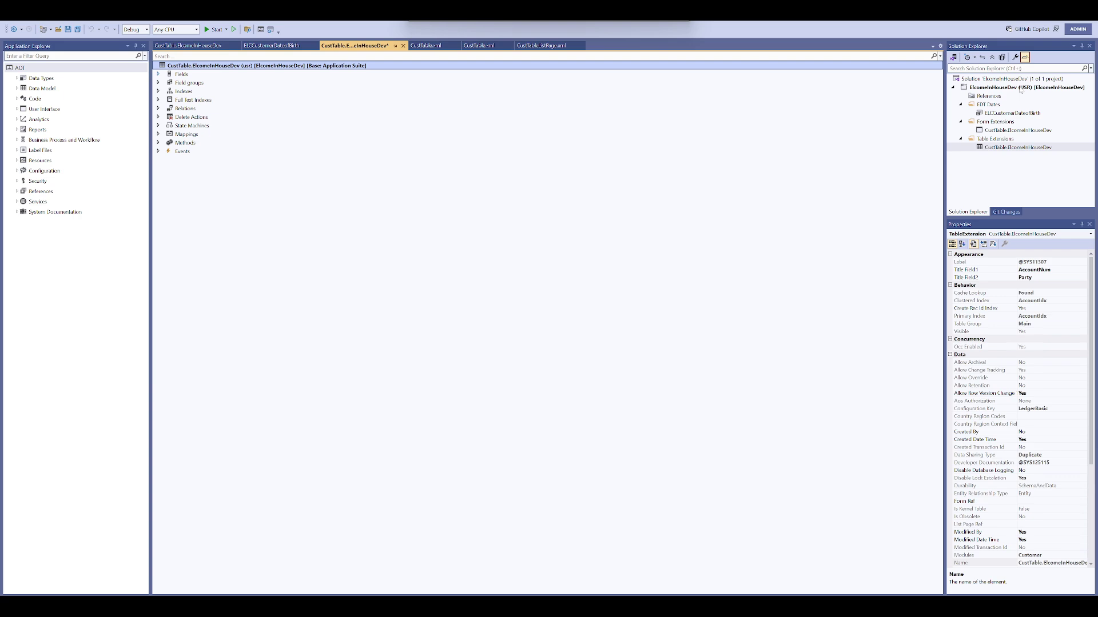
Select the ElcomeInHouseDev project and view the Fields list showing ELCCustomerDateofBirth.
left_click(1021, 89)
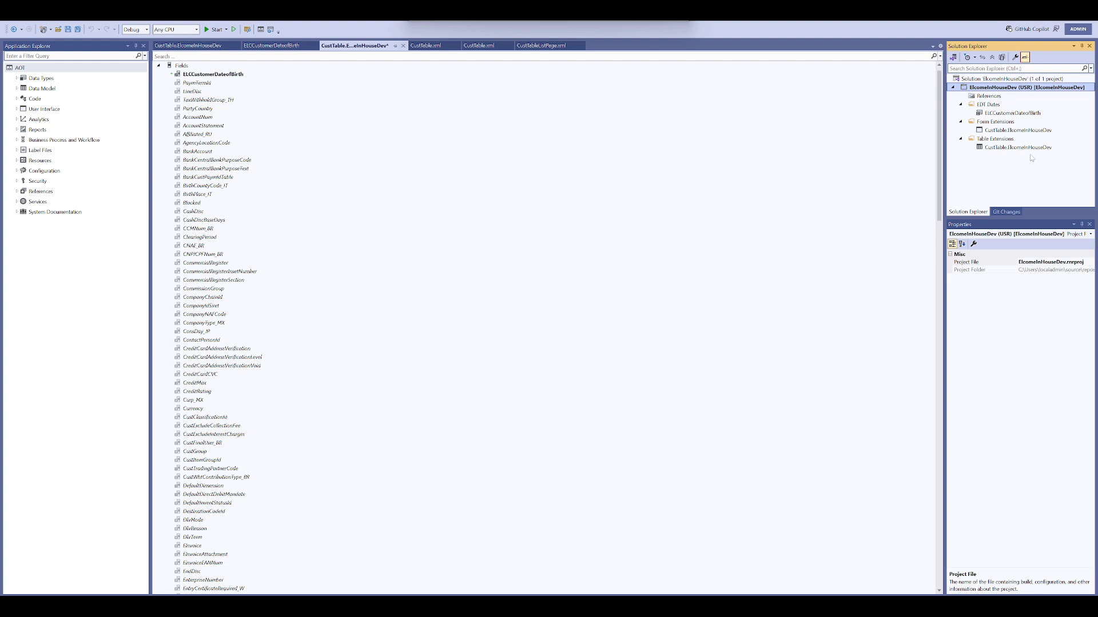
left_click(123, 21)
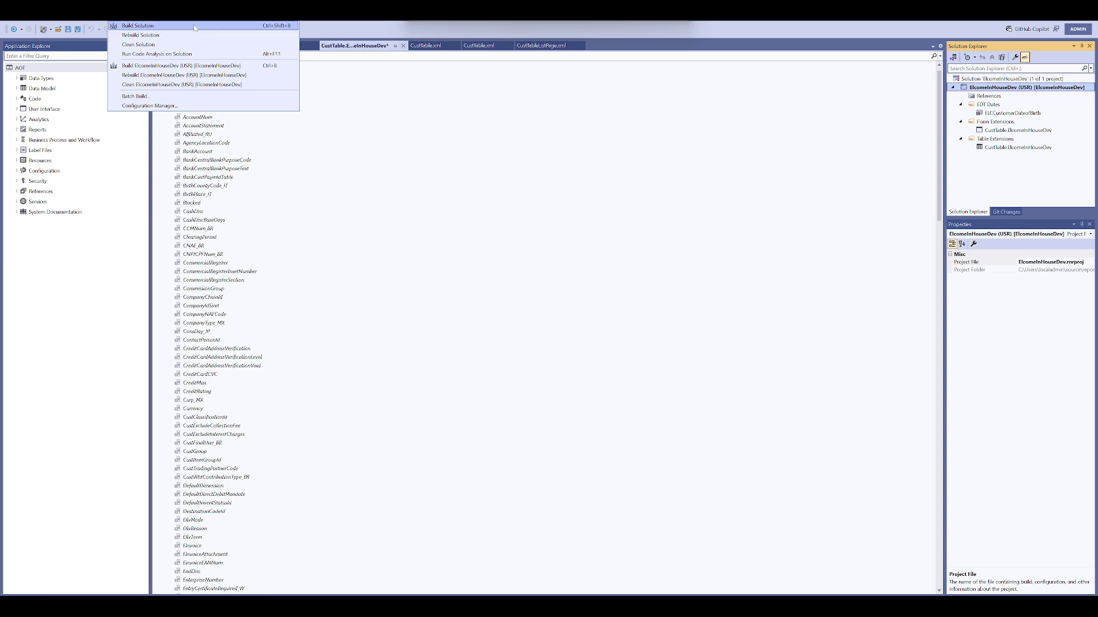
Confirm Synchronize Database is True in the ElcomeInHouseDev project properties and close them.
left_click(1028, 92)
right_click(1028, 91)
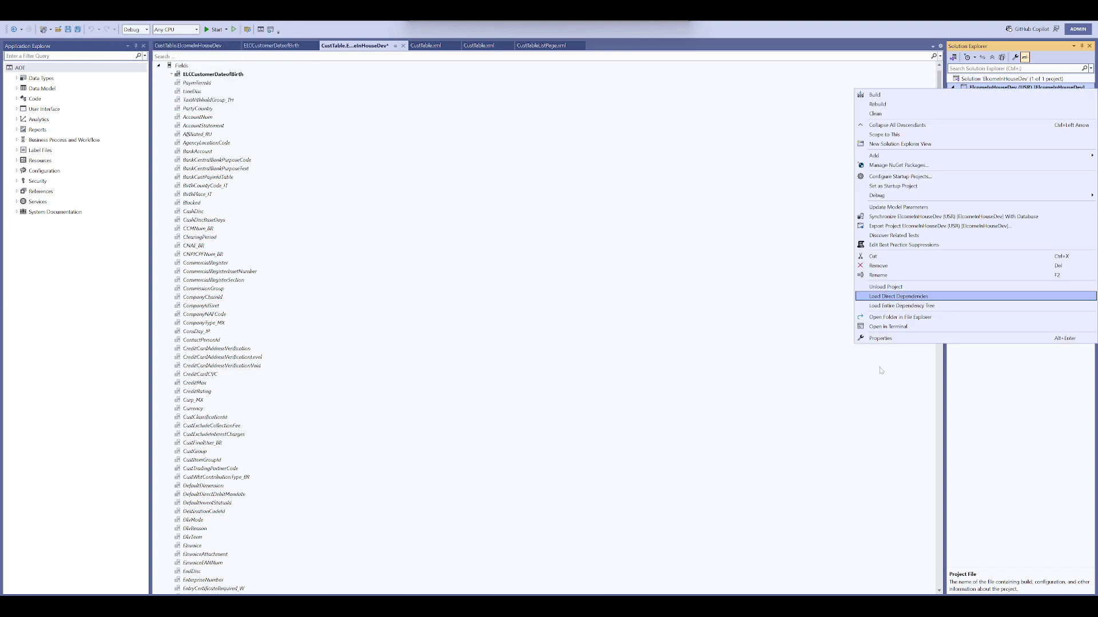
left_click(888, 338)
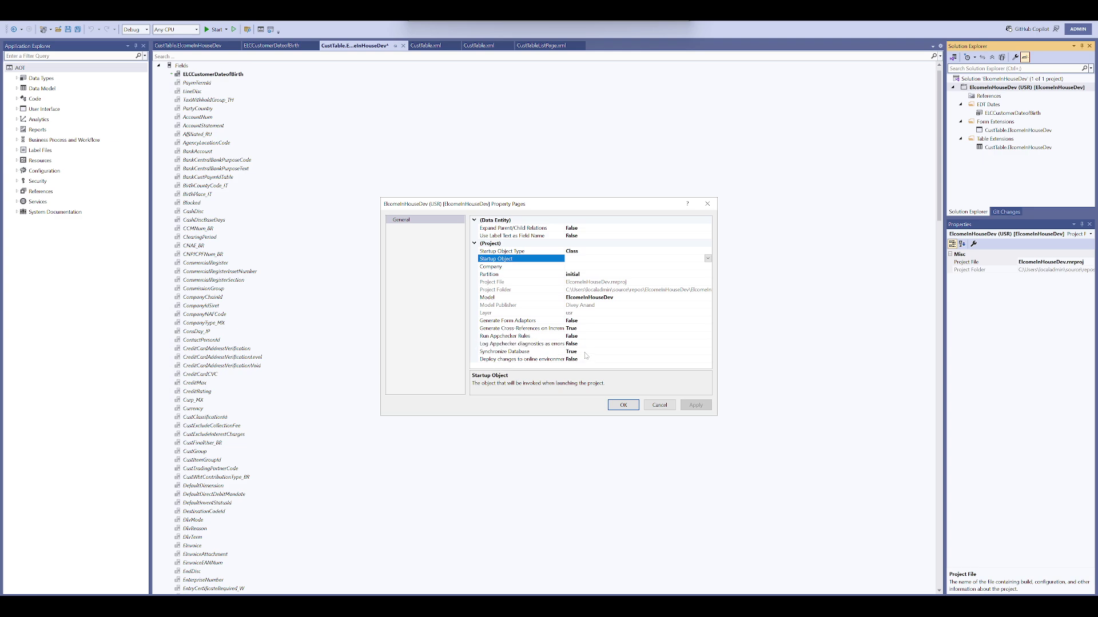
left_click(576, 351)
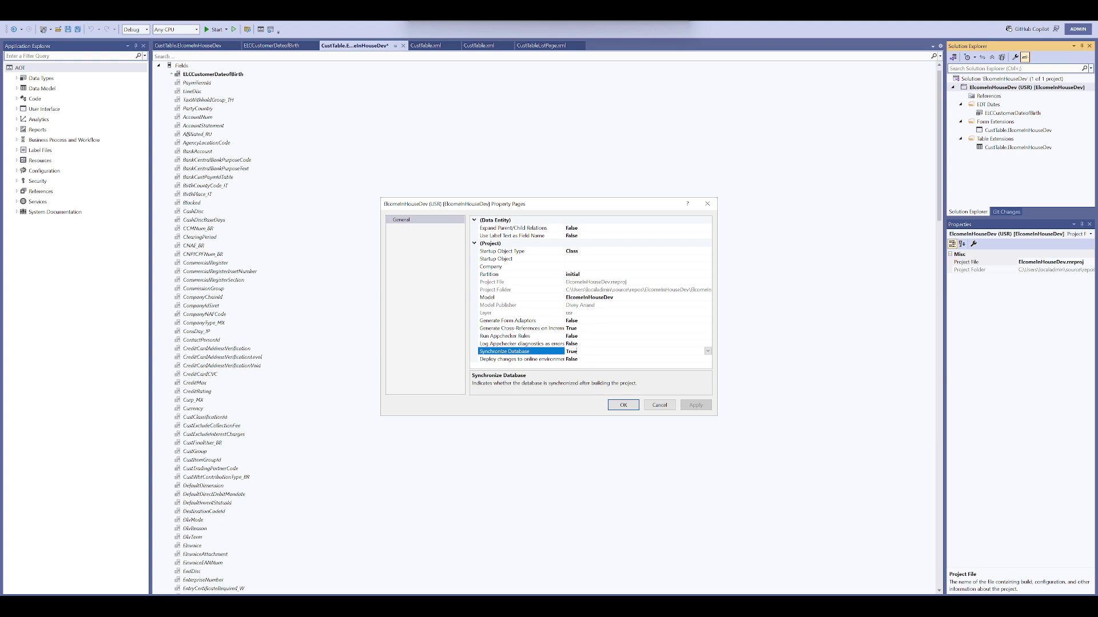
left_click(629, 405)
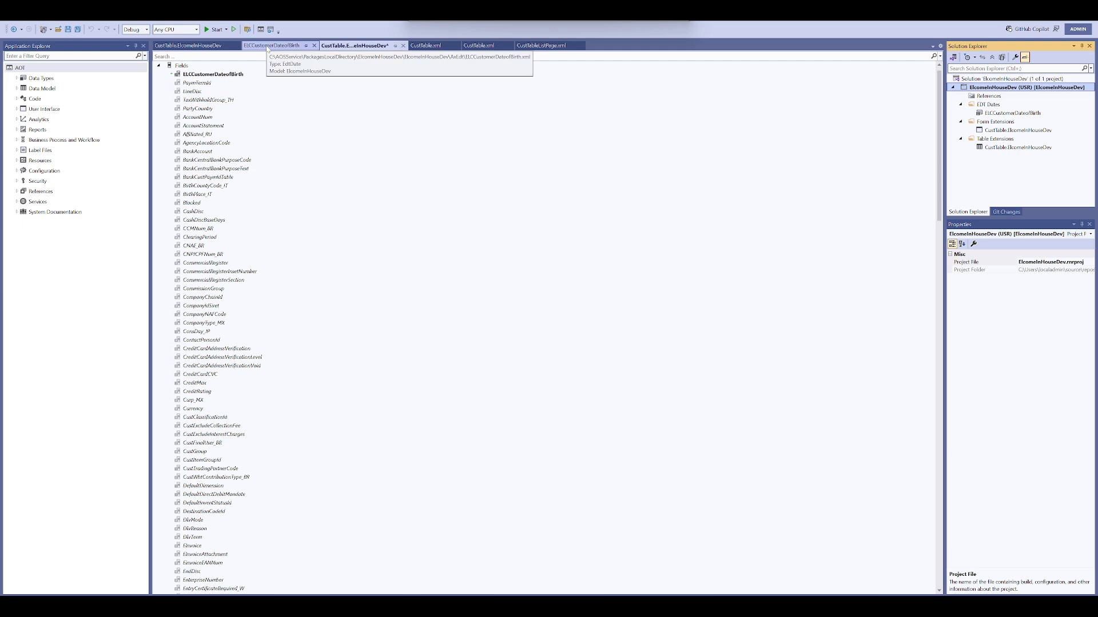
left_click(69, 55)
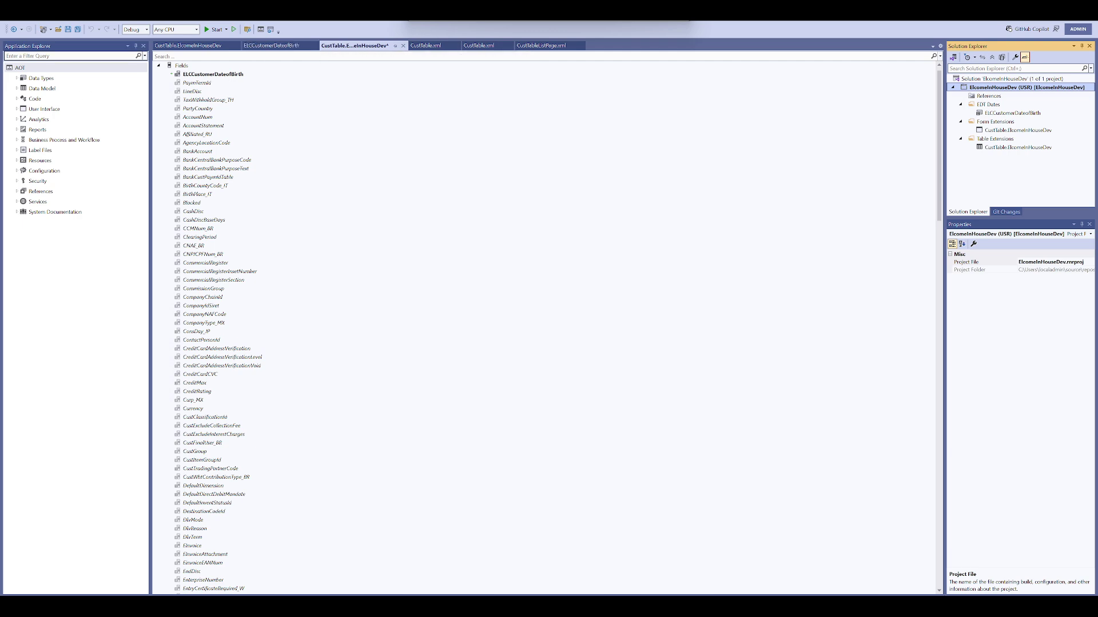
Filter the Application Explorer tree for custtable.
type("cus")
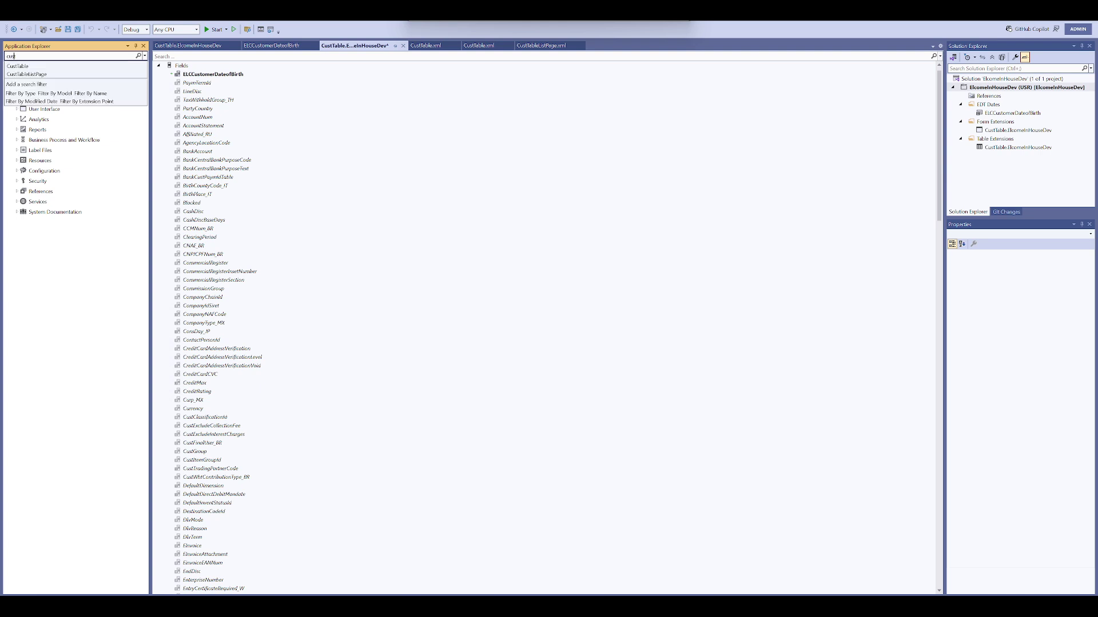
type("ttable")
key("Return")
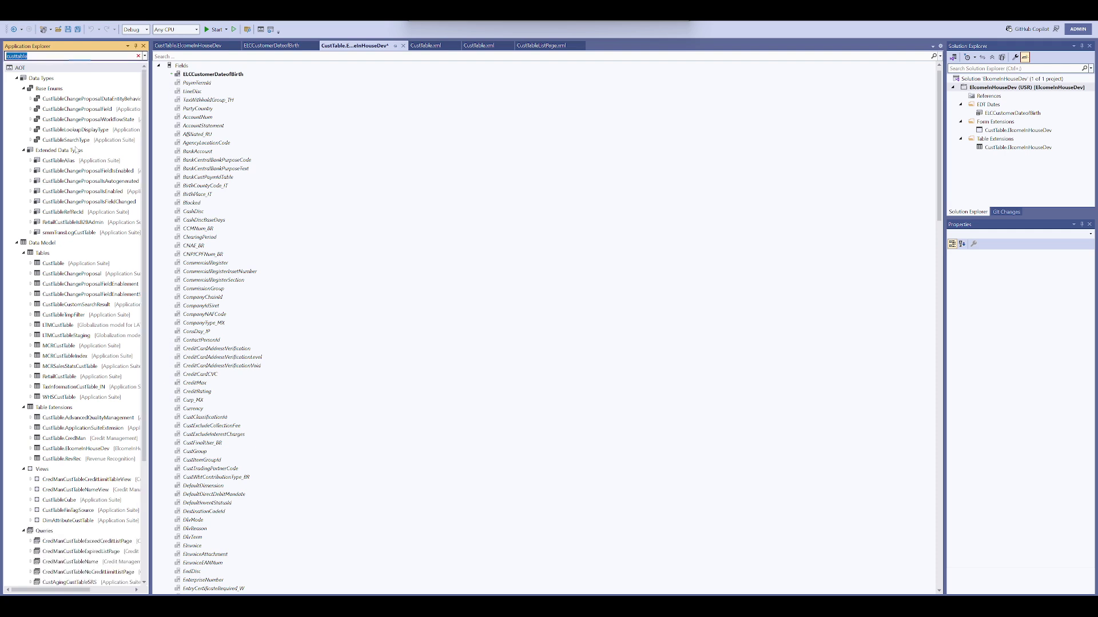
Create an extension of the base CustTable table.
left_click(51, 265)
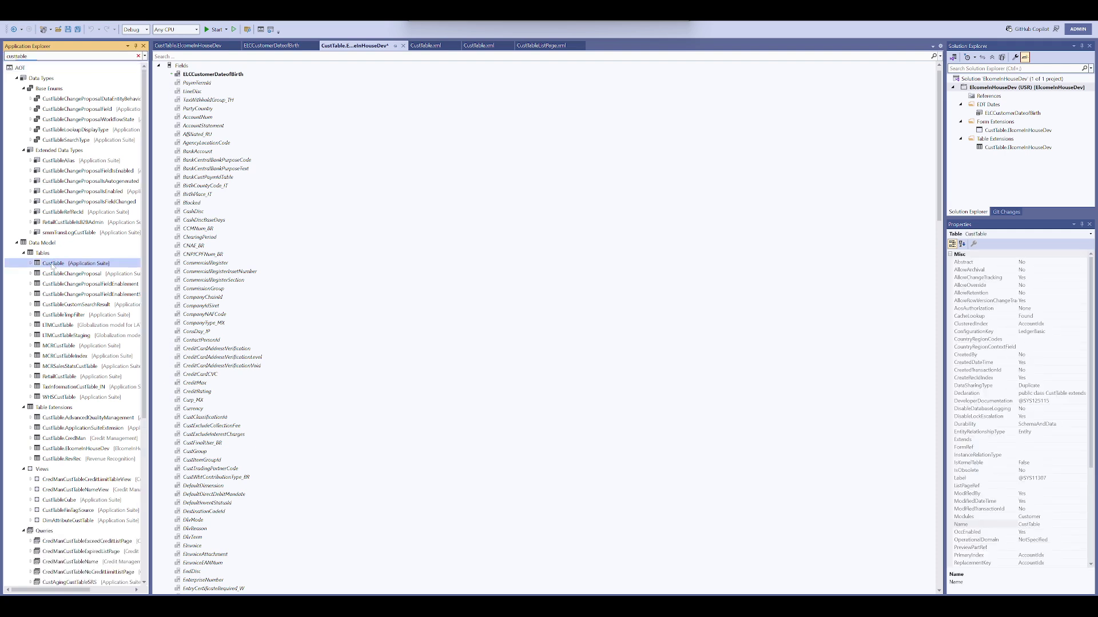
right_click(51, 265)
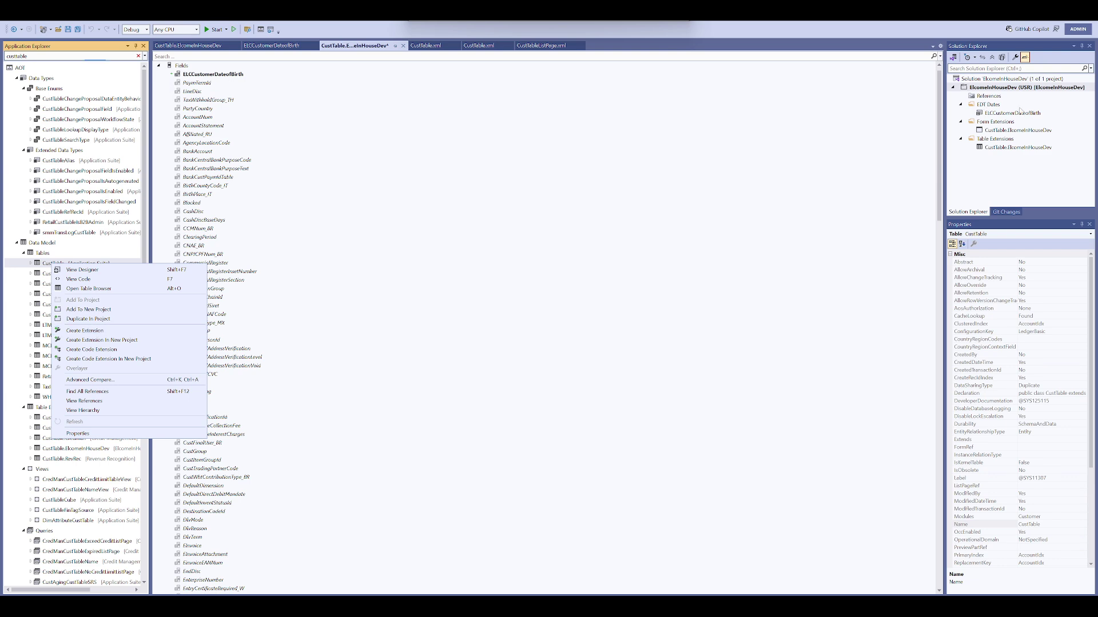
left_click(992, 150)
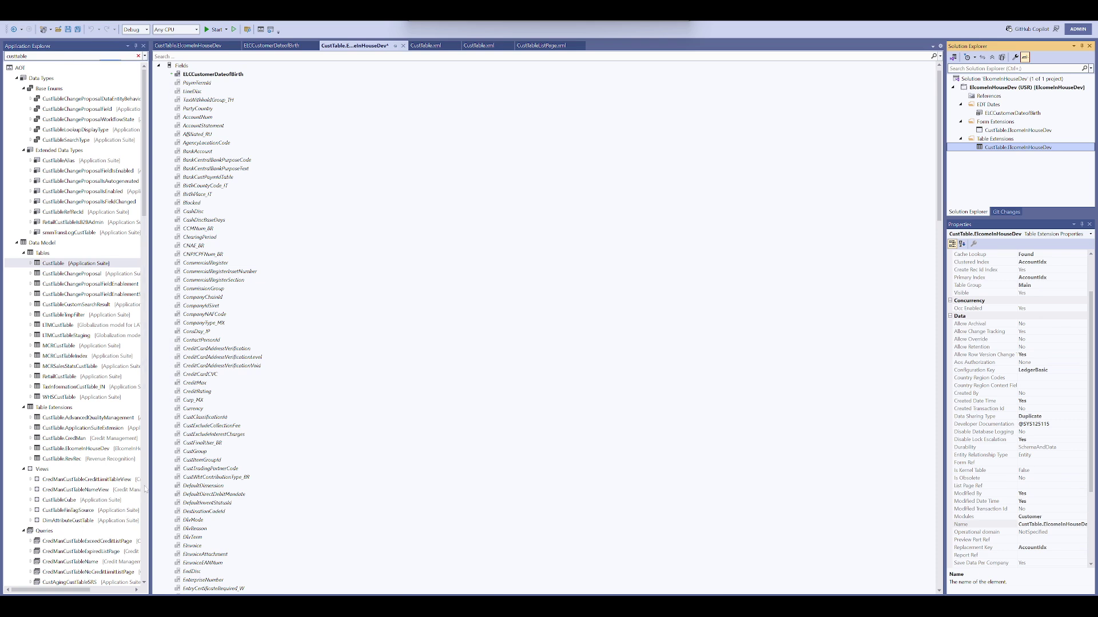
Scroll to Forms and bring up the CustTable form's actions, dismissing them without choosing one.
left_click(145, 490)
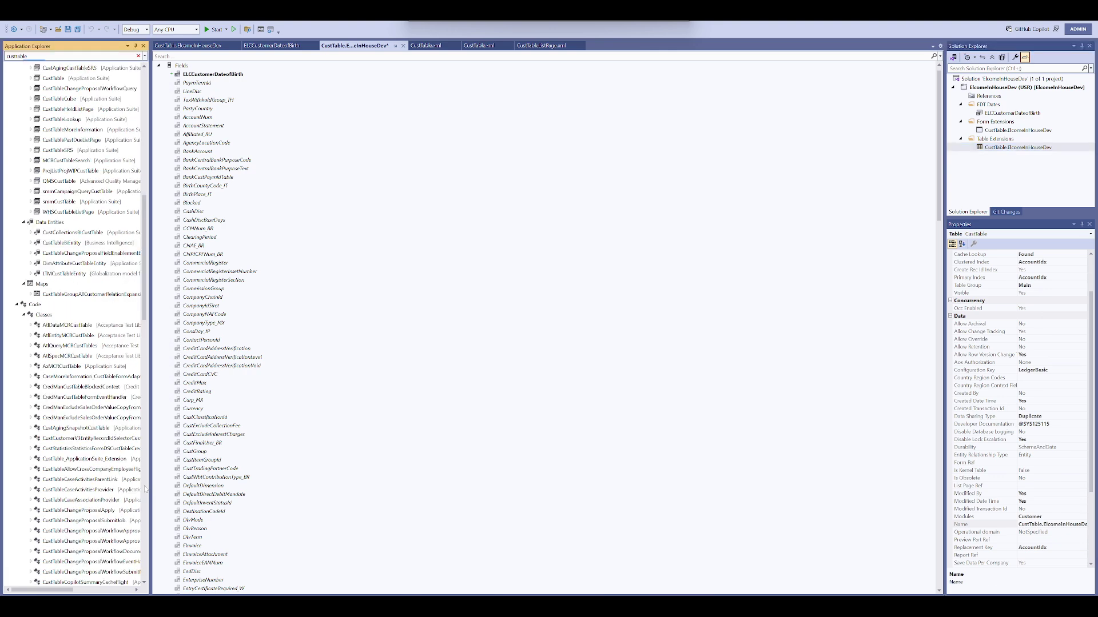
left_click_drag(141, 307, 139, 552)
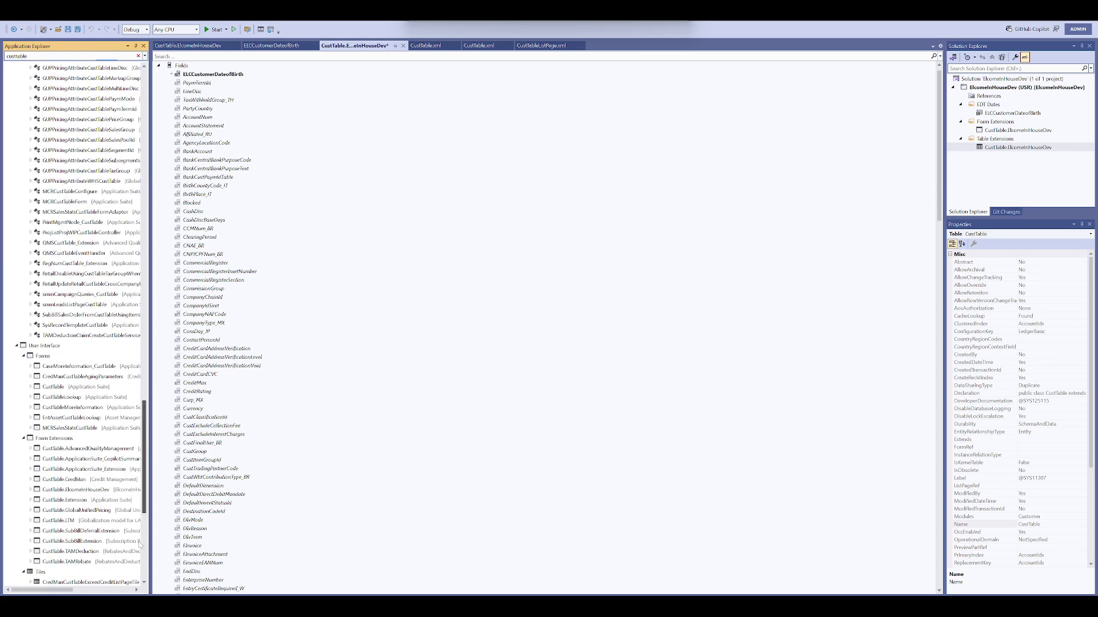
left_click(56, 387)
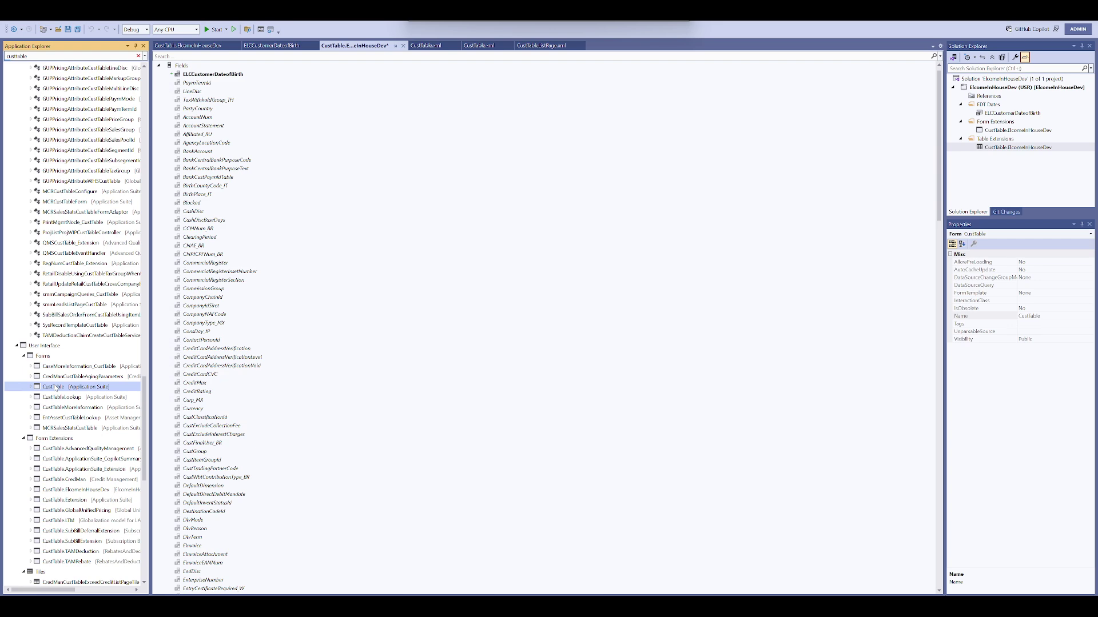
right_click(56, 387)
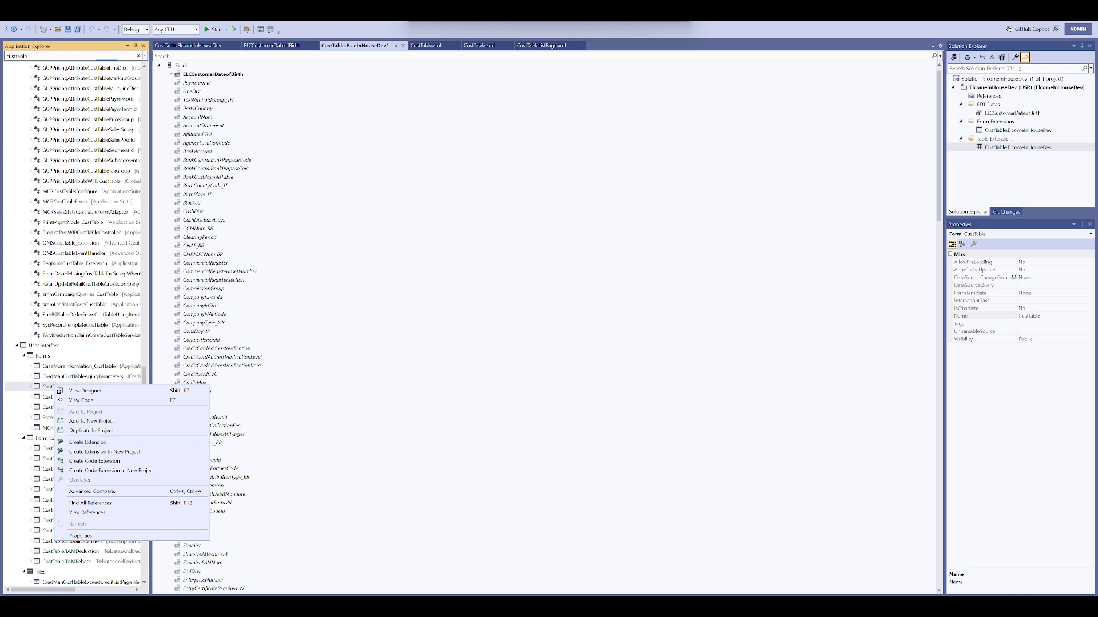
key("Escape")
left_click(246, 18)
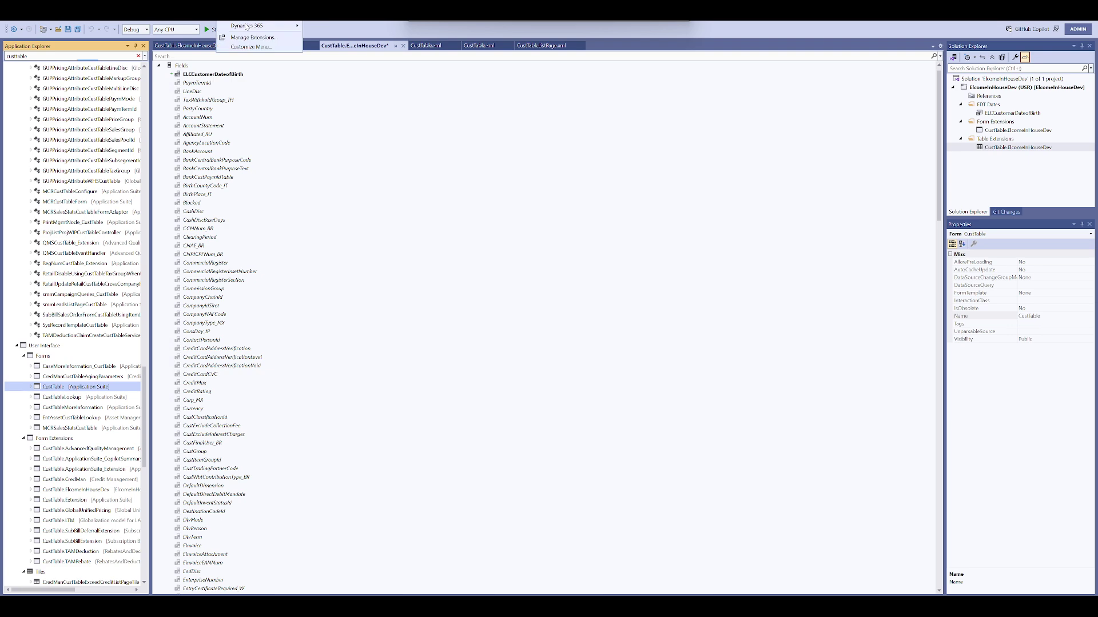
Start the Create Model wizard from Extensions > Dynamics 365 > Model Management.
mouse_move(253, 25)
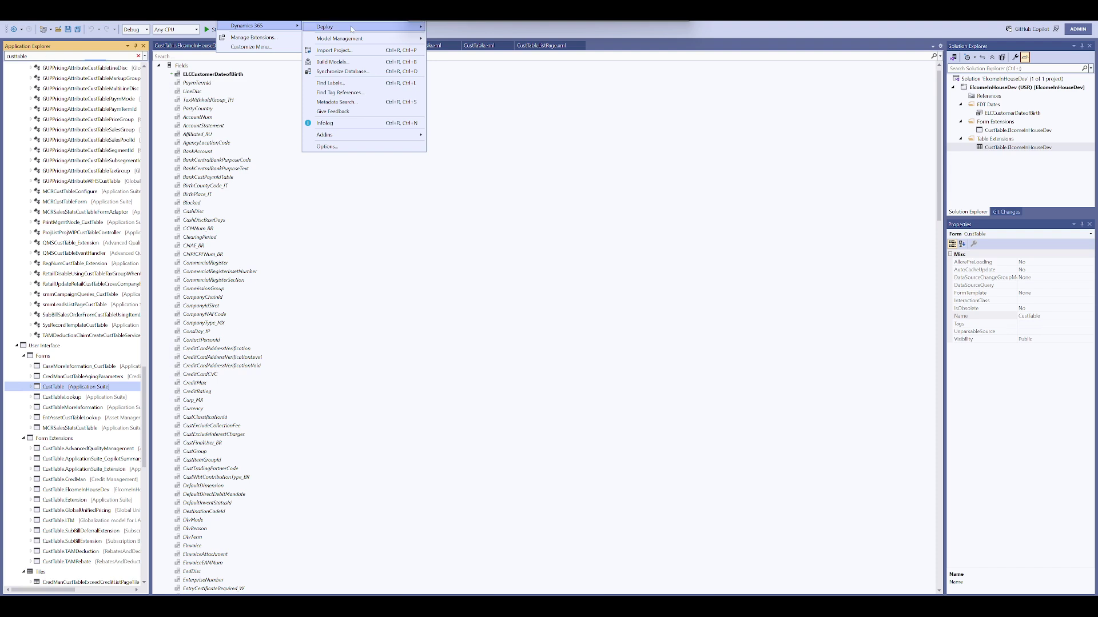
mouse_move(363, 40)
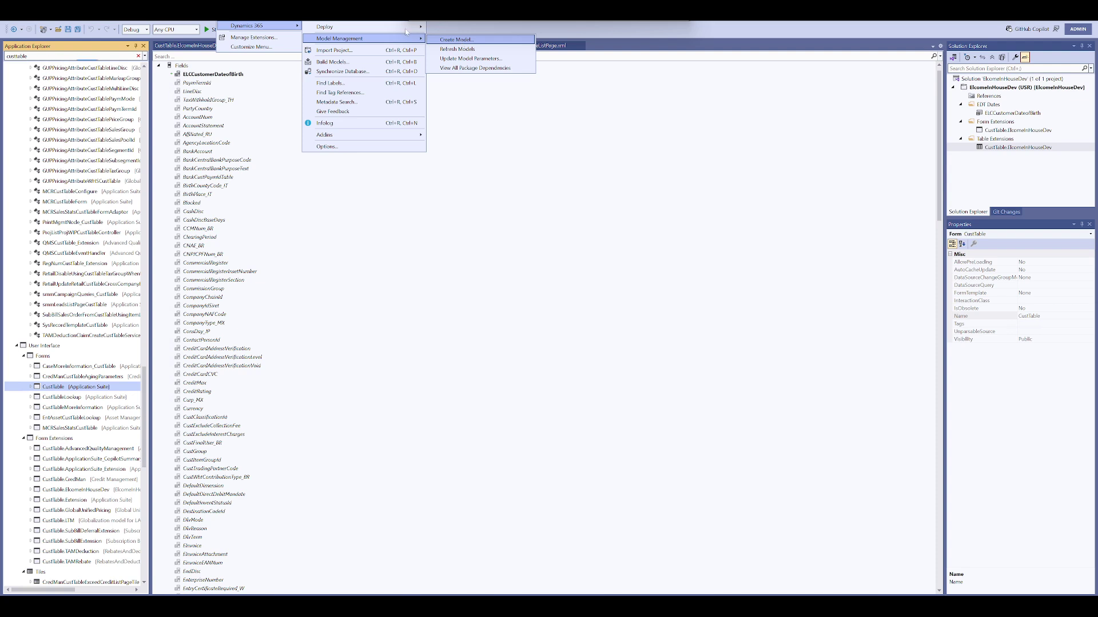
left_click(461, 41)
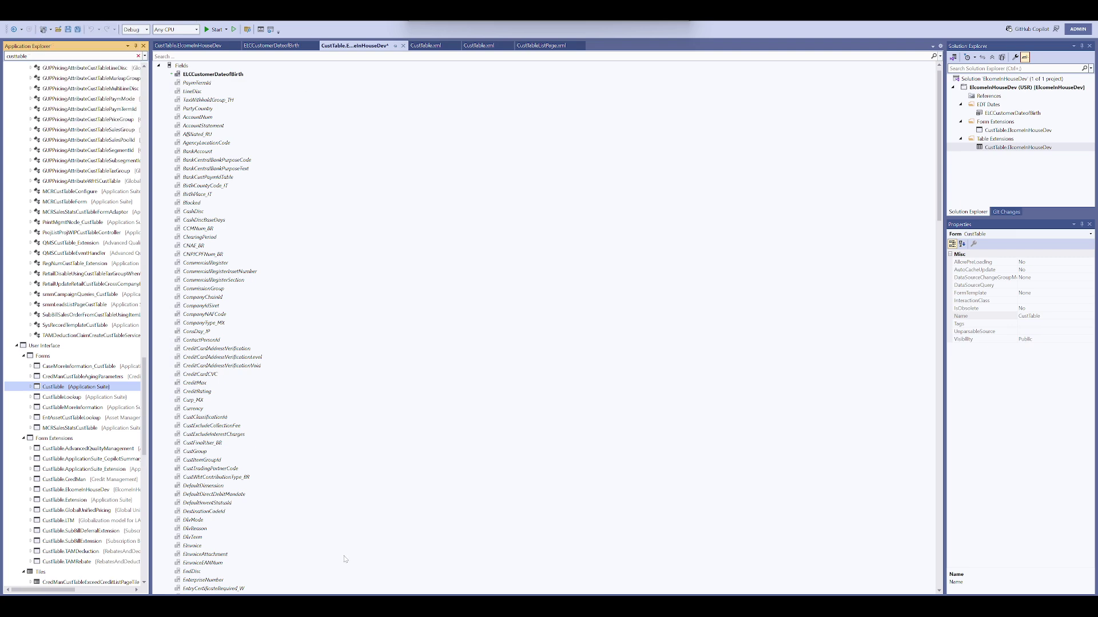
key("alt+h")
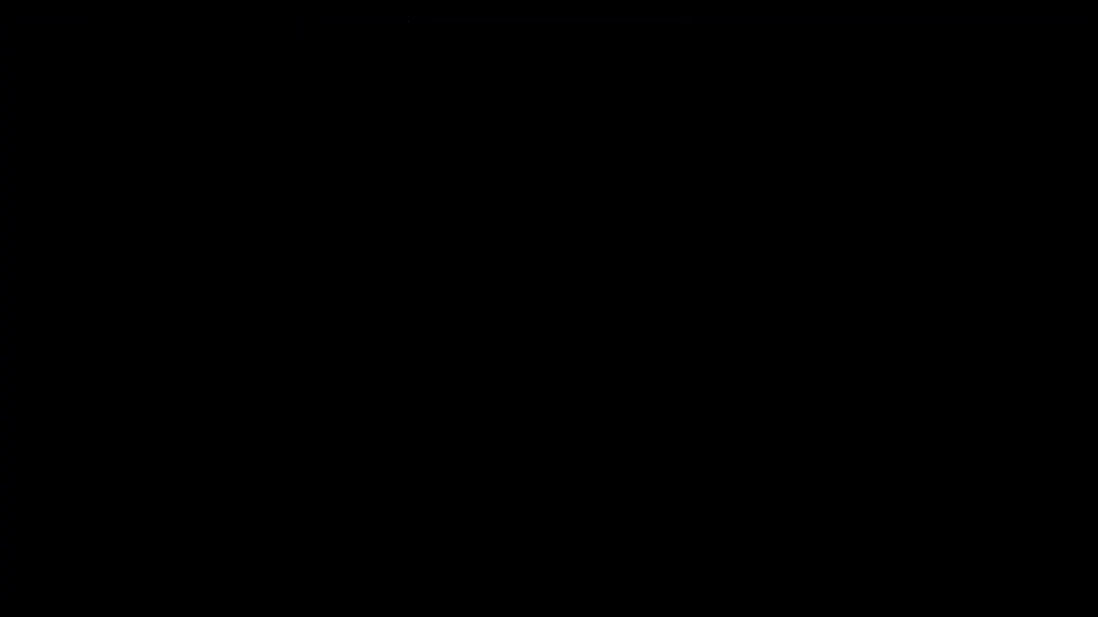